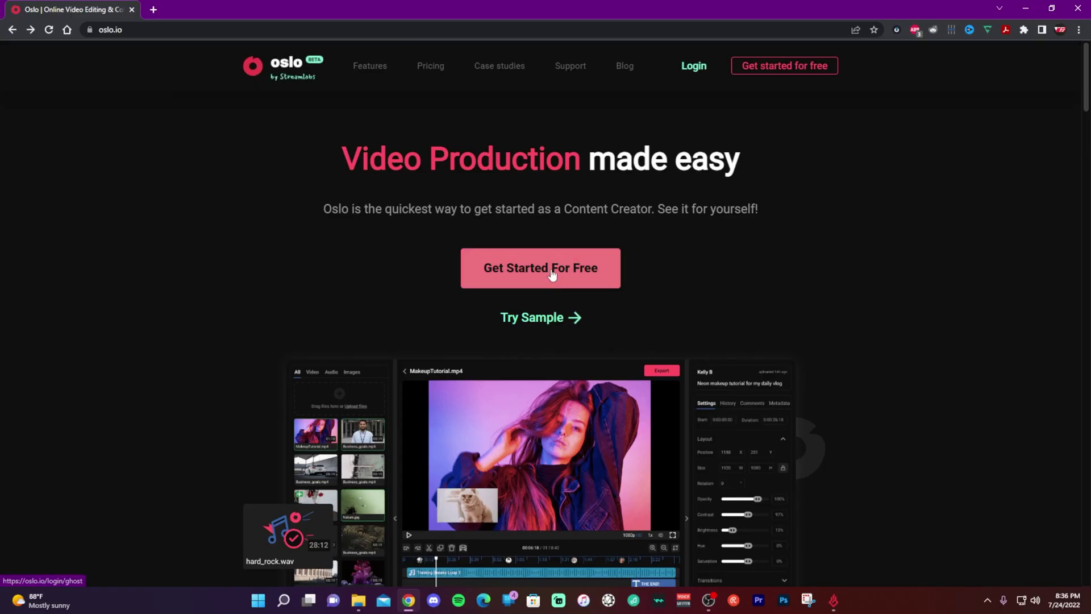
Go to Oslo's login page, choose Login with Google, and pick the personal Google account.
left_click(551, 273)
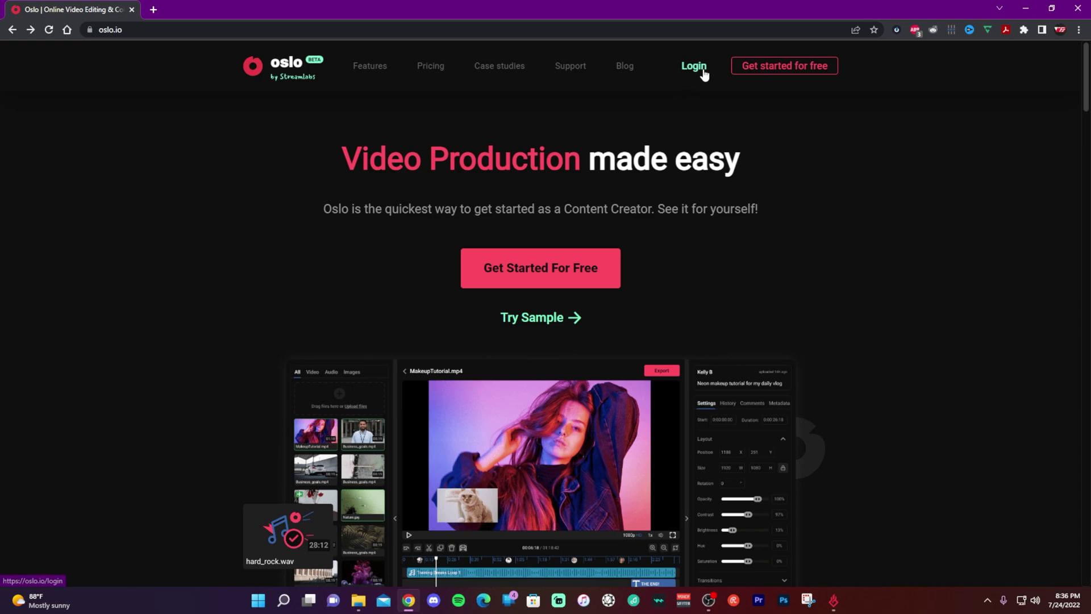
left_click(702, 68)
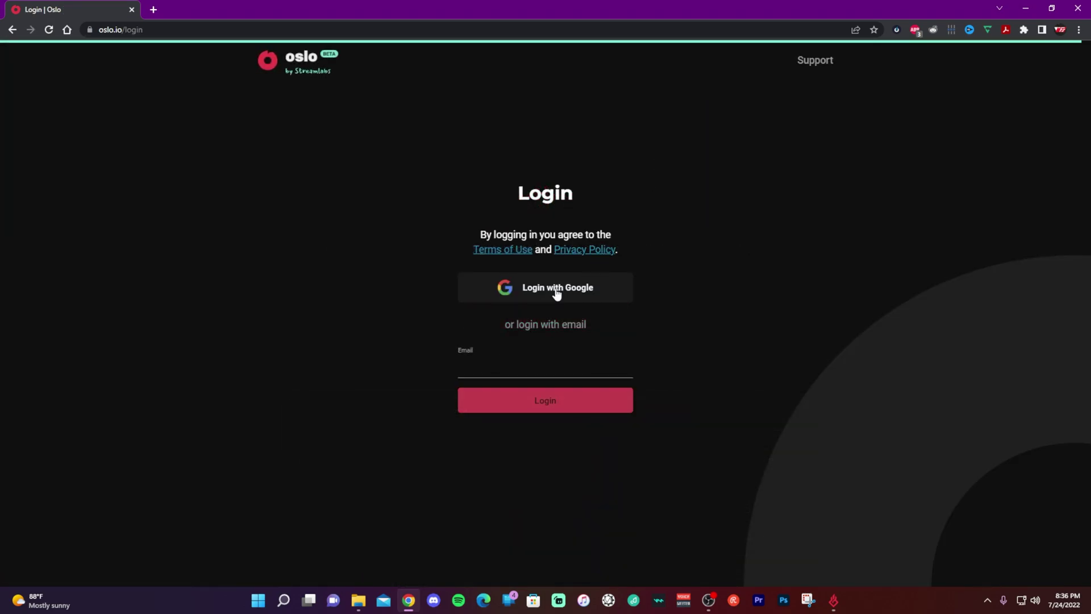
left_click(555, 290)
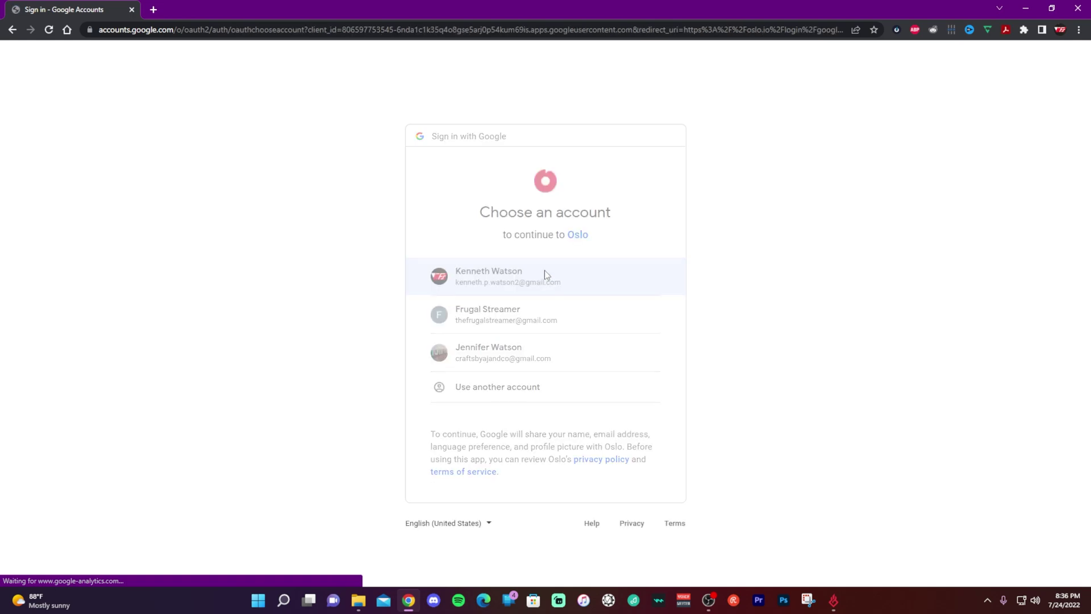
left_click(545, 271)
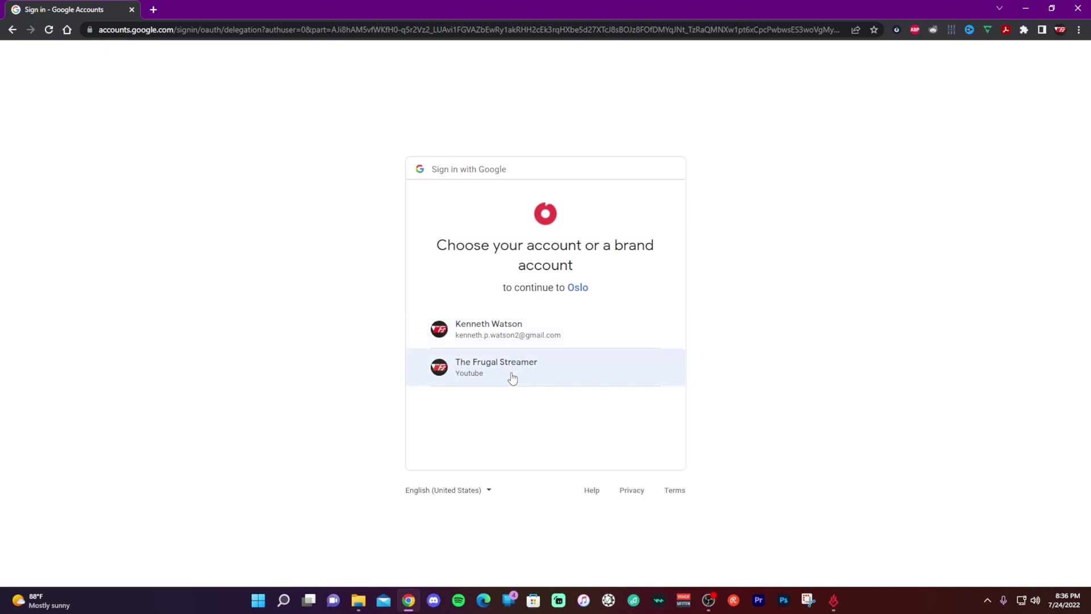
Finish Google sign-in as the YouTube brand account and view the project's Supporting Assets.
left_click(513, 377)
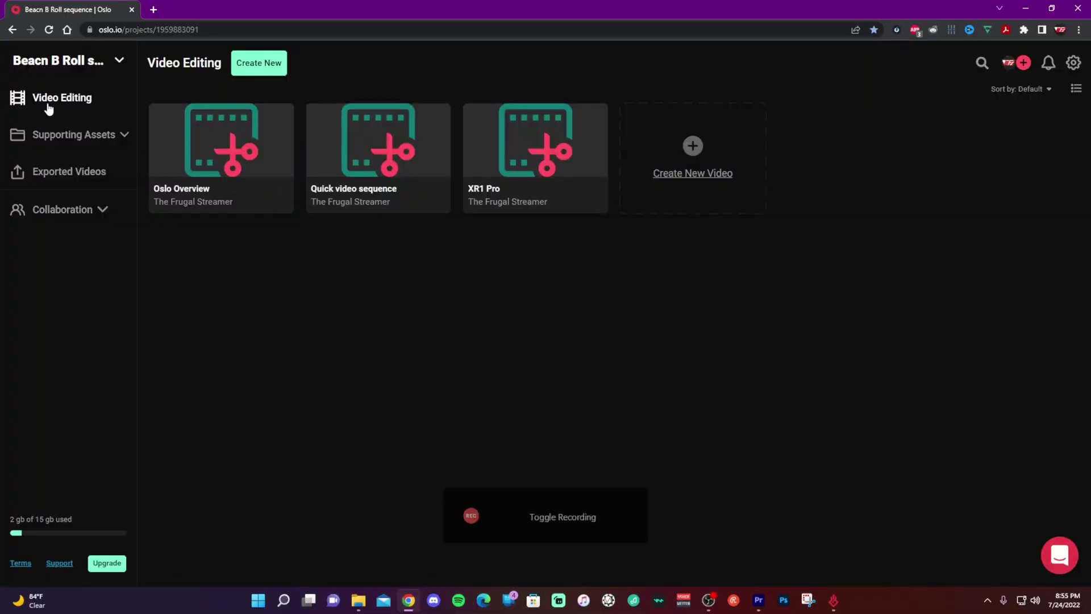
left_click(85, 140)
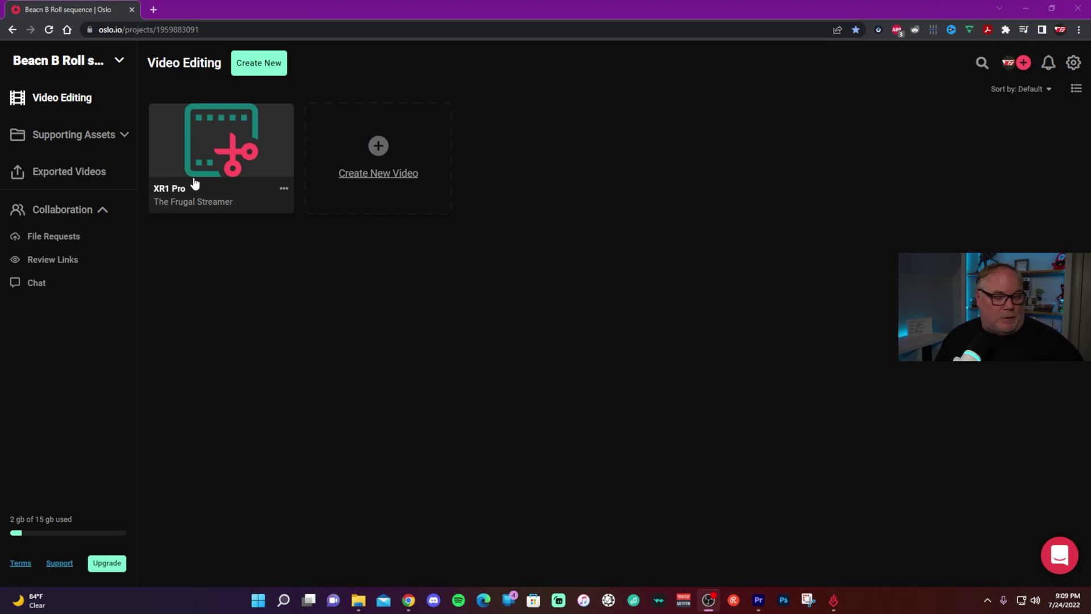
Open the XR1 Pro project, check its Output Format settings, then return to the Media list.
left_click(198, 187)
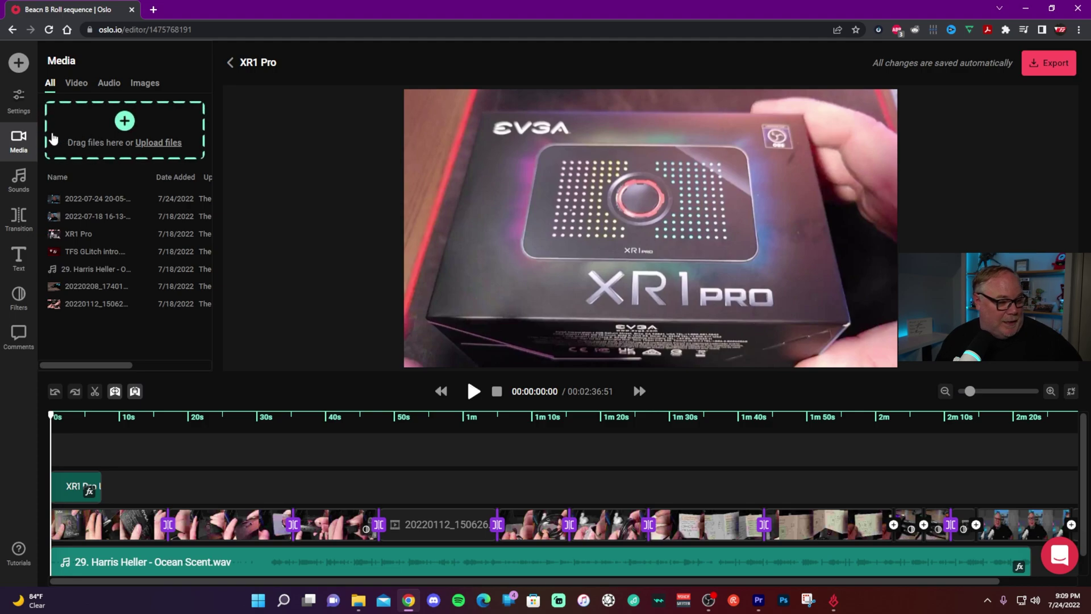
left_click(16, 99)
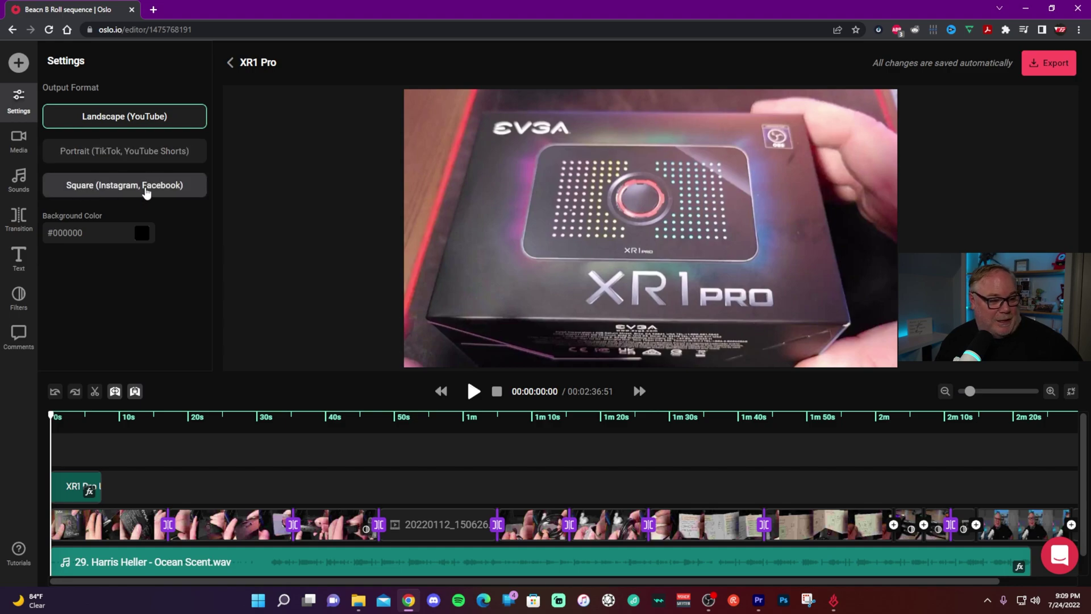
left_click(19, 141)
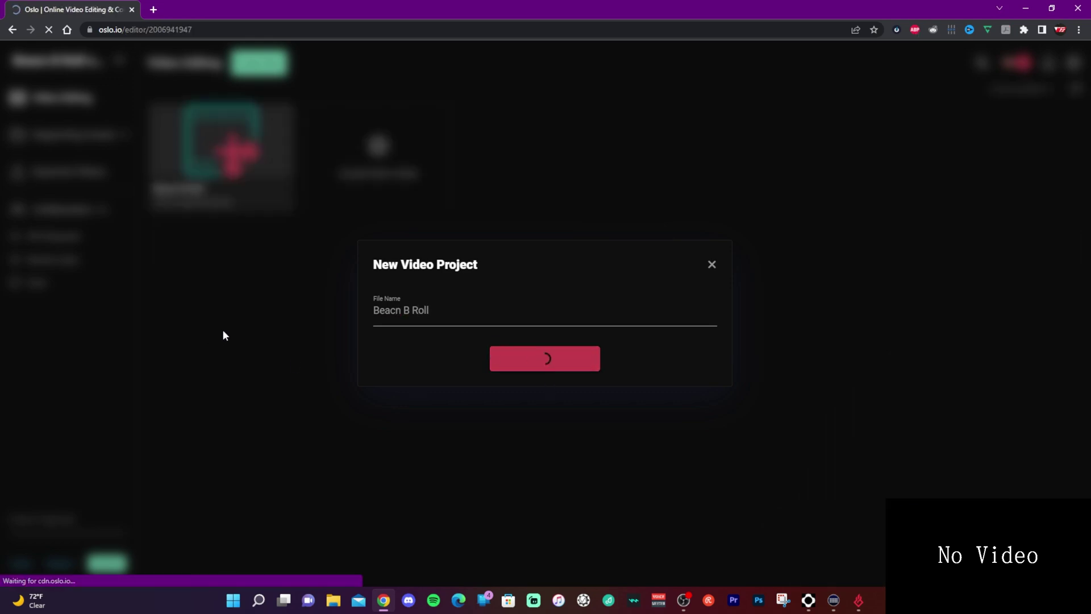
Show OBS > Final cuts as large icons and drag 20201030_145318.mp4 into Oslo's media list.
left_click(332, 600)
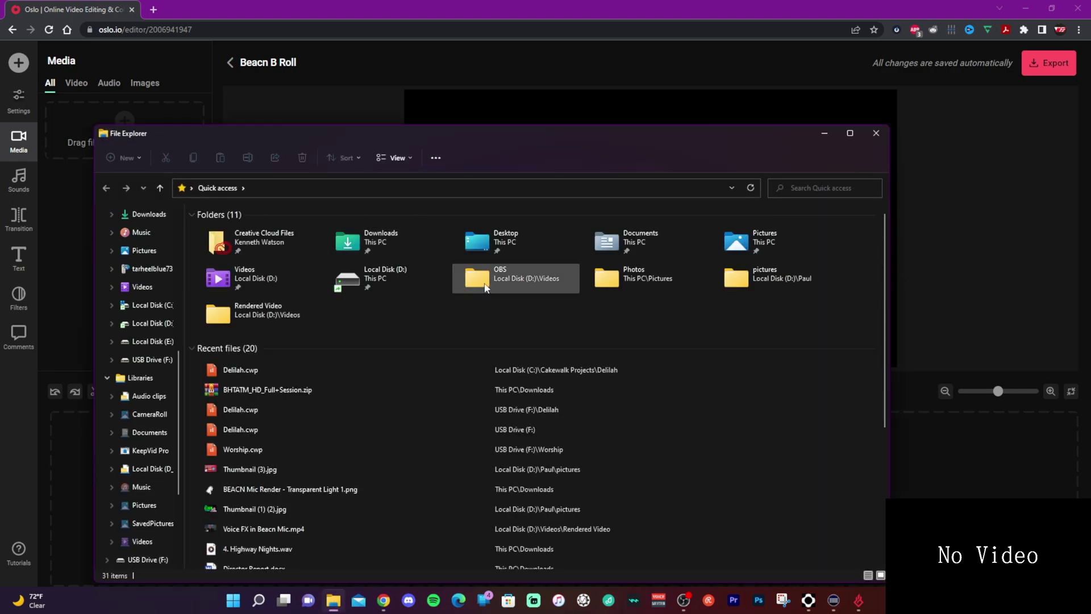
double_click(488, 281)
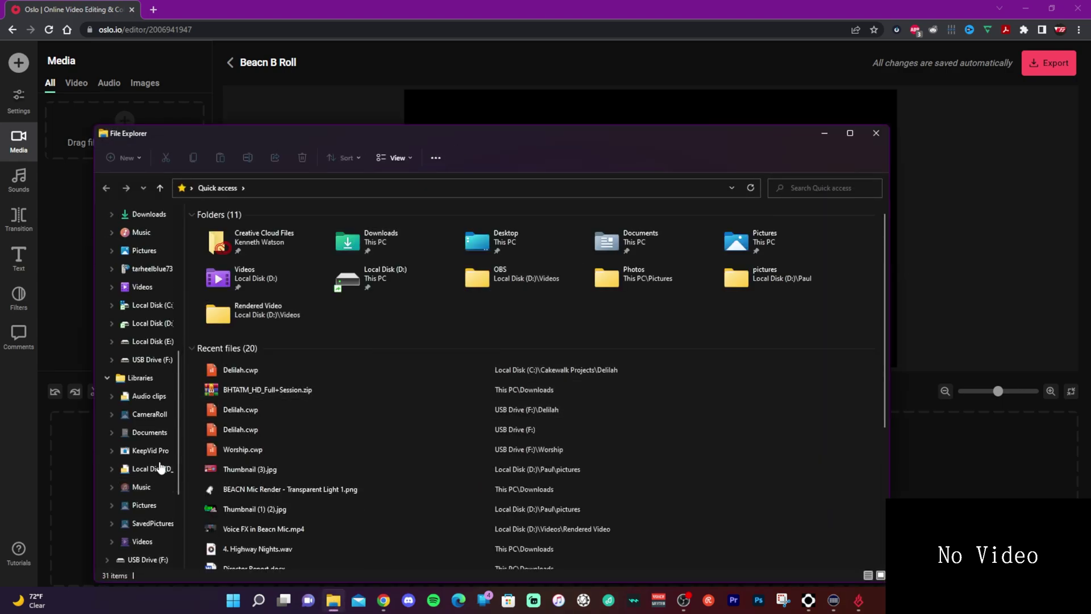
double_click(250, 264)
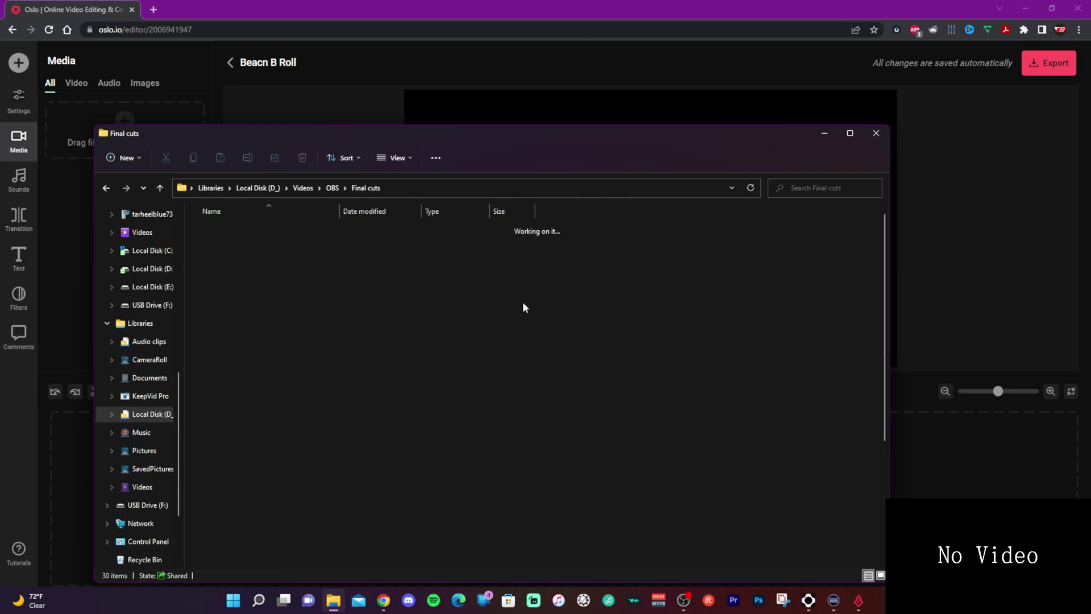
right_click(689, 319)
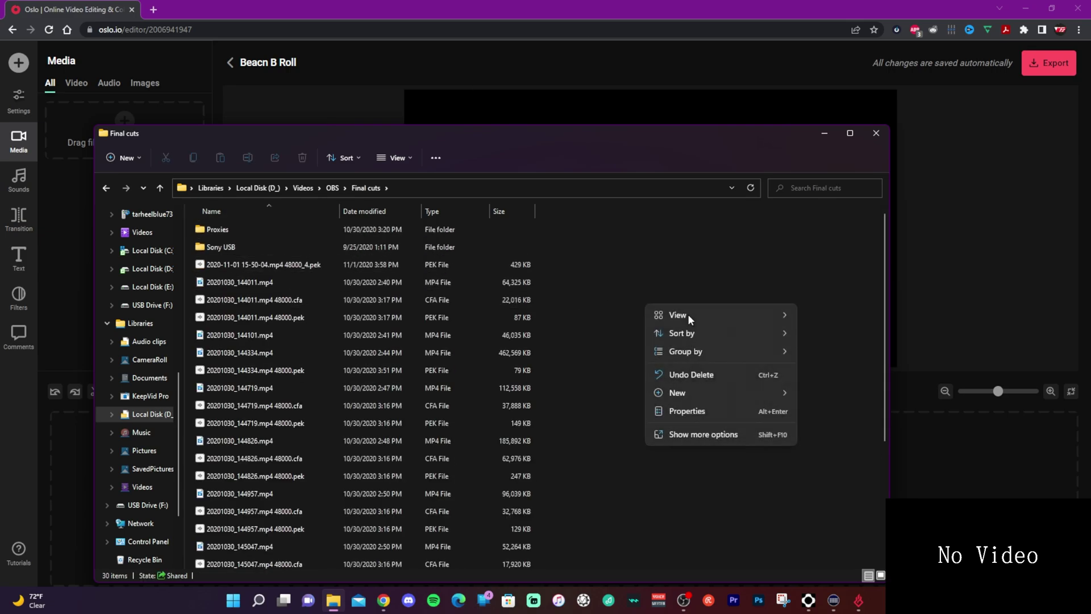
mouse_move(689, 320)
left_click(858, 346)
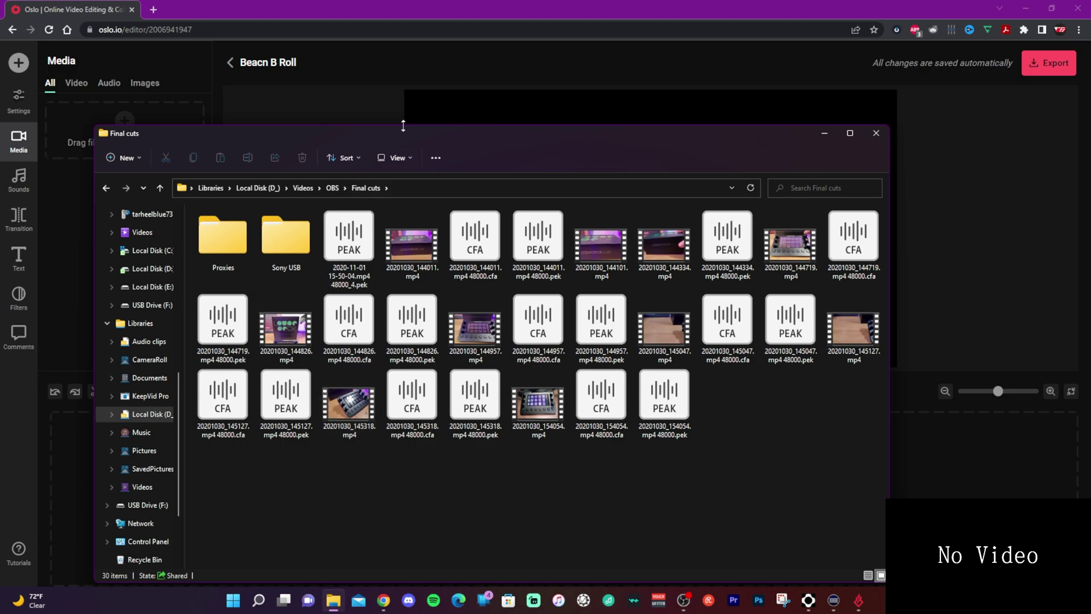
left_click_drag(447, 143, 110, 73)
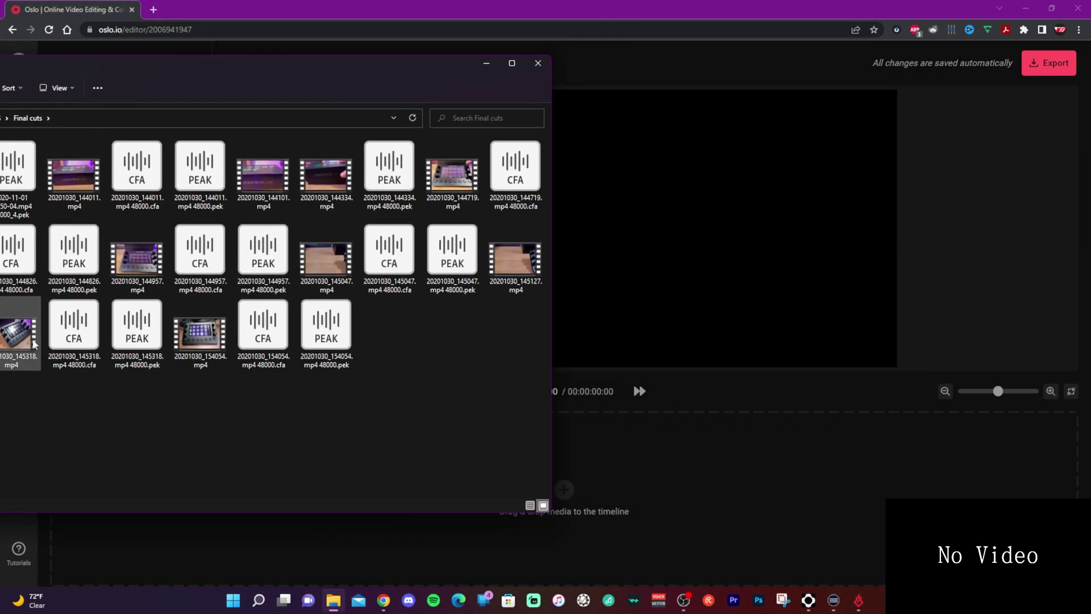
left_click_drag(22, 335, 521, 422)
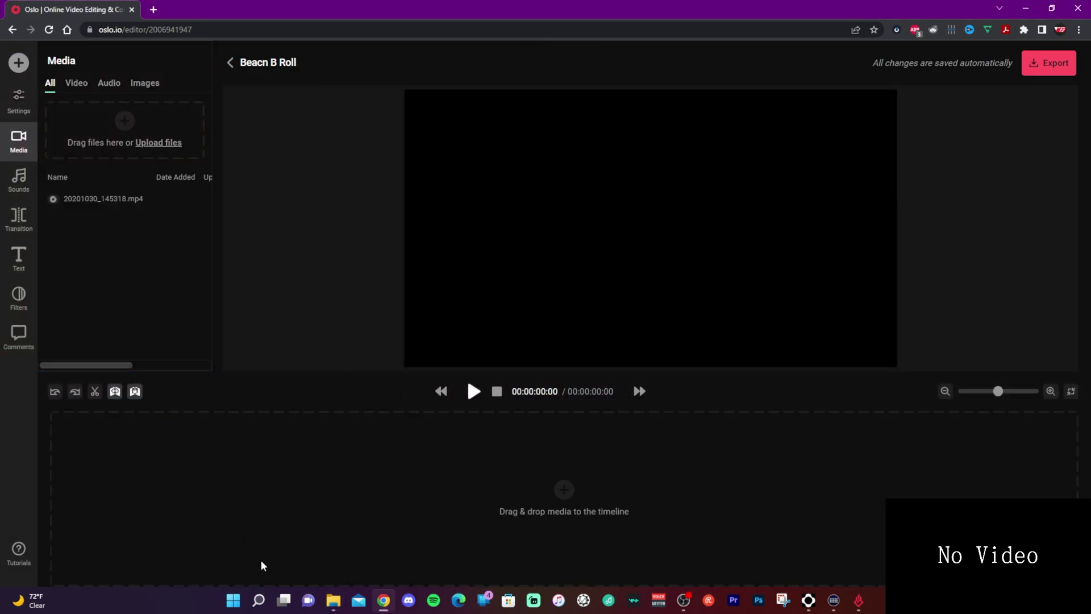
Scroll through the XR1 Pro timeline's title, video clip and music tracks.
left_click(333, 600)
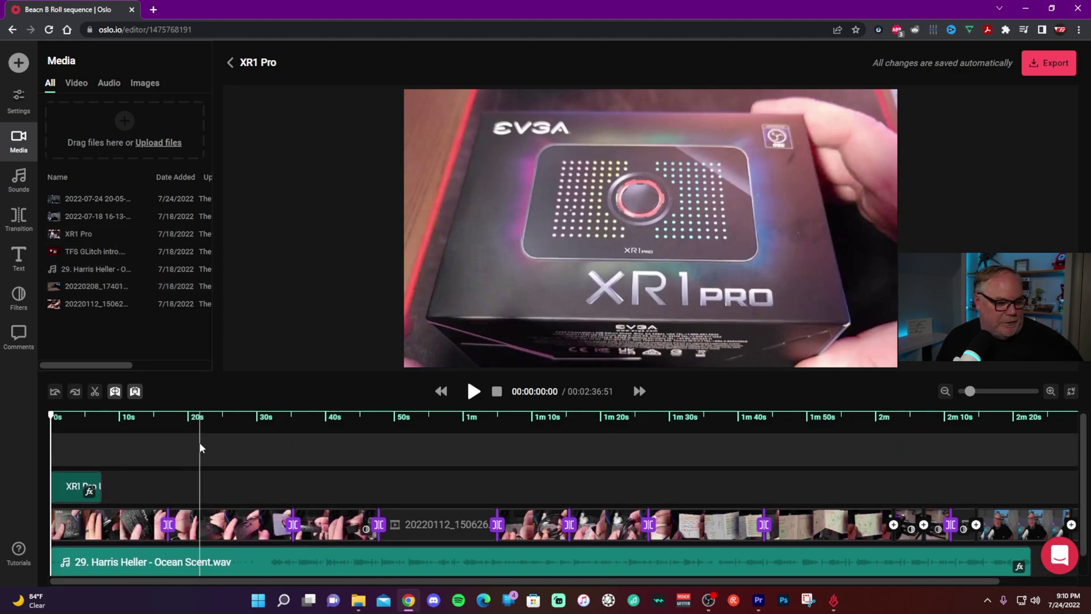
scroll(227, 446, "down", 1)
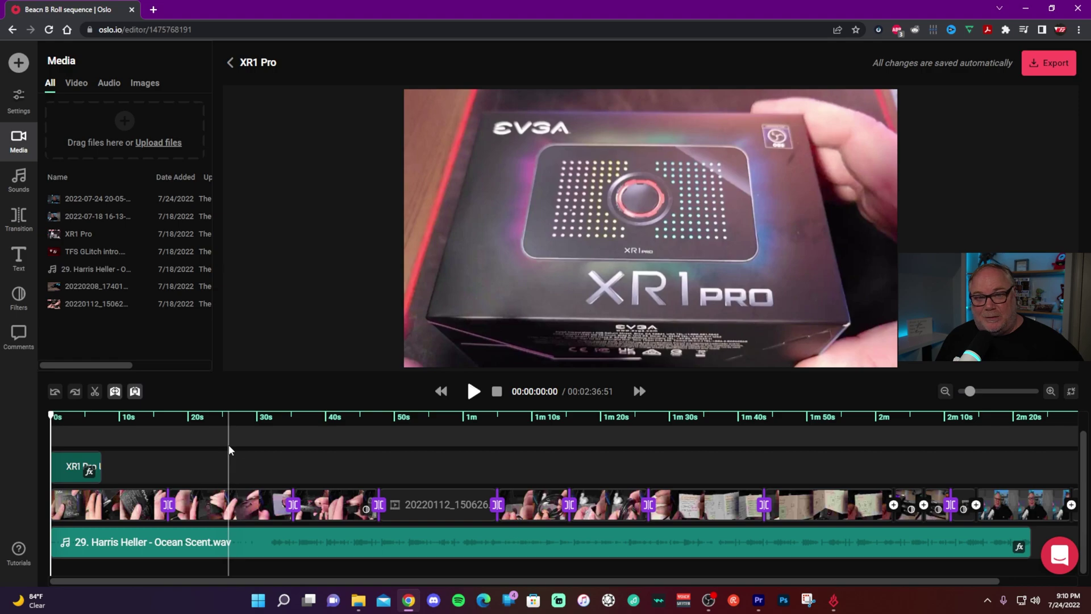
scroll(203, 455, "up", 1)
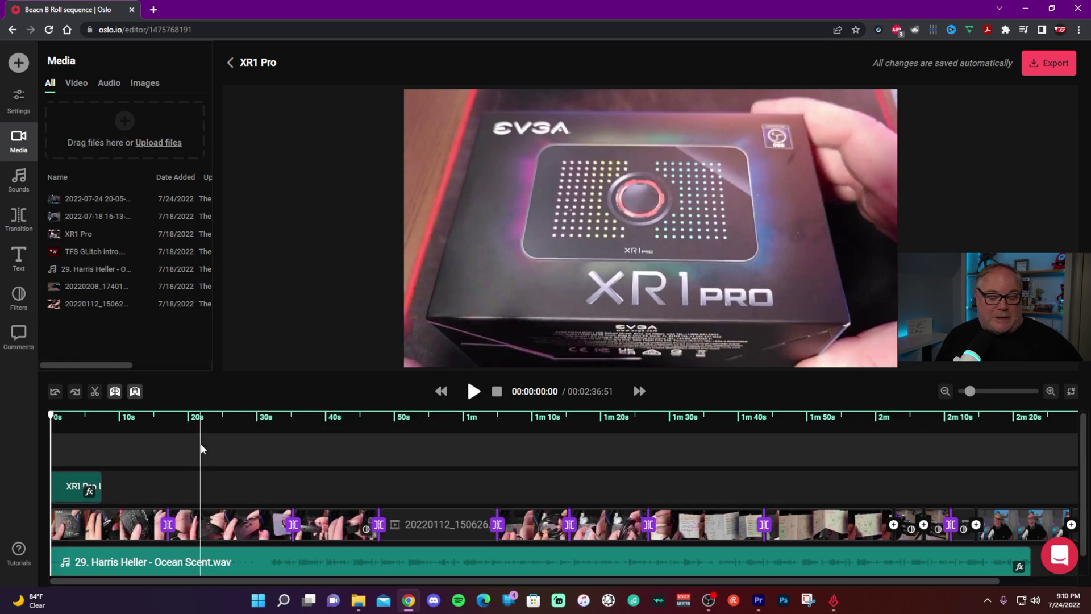
scroll(210, 454, "down", 1)
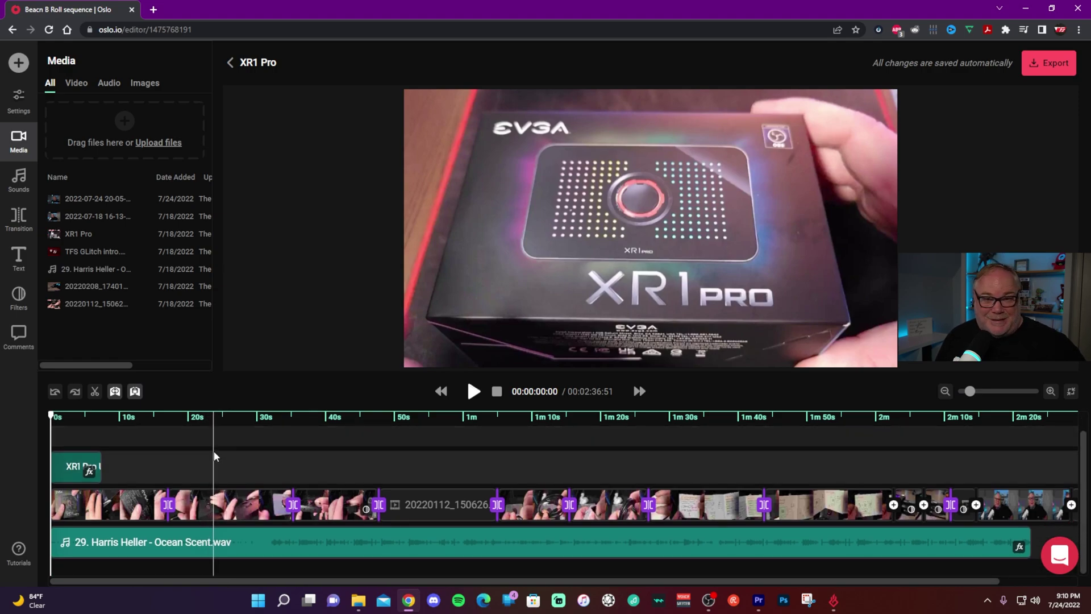
scroll(213, 452, "up", 1)
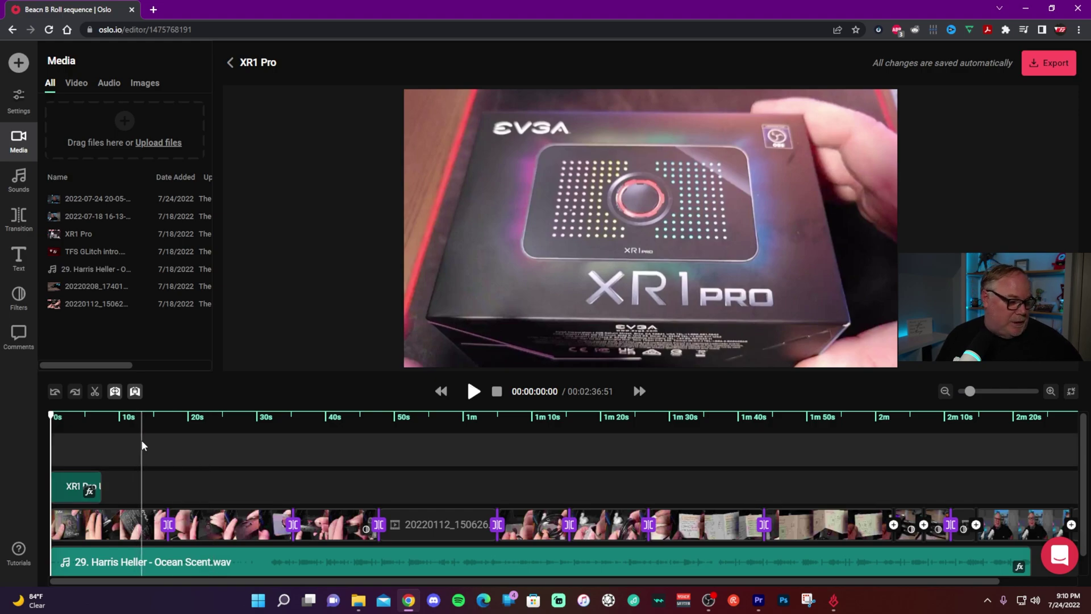
scroll(142, 443, "down", 1)
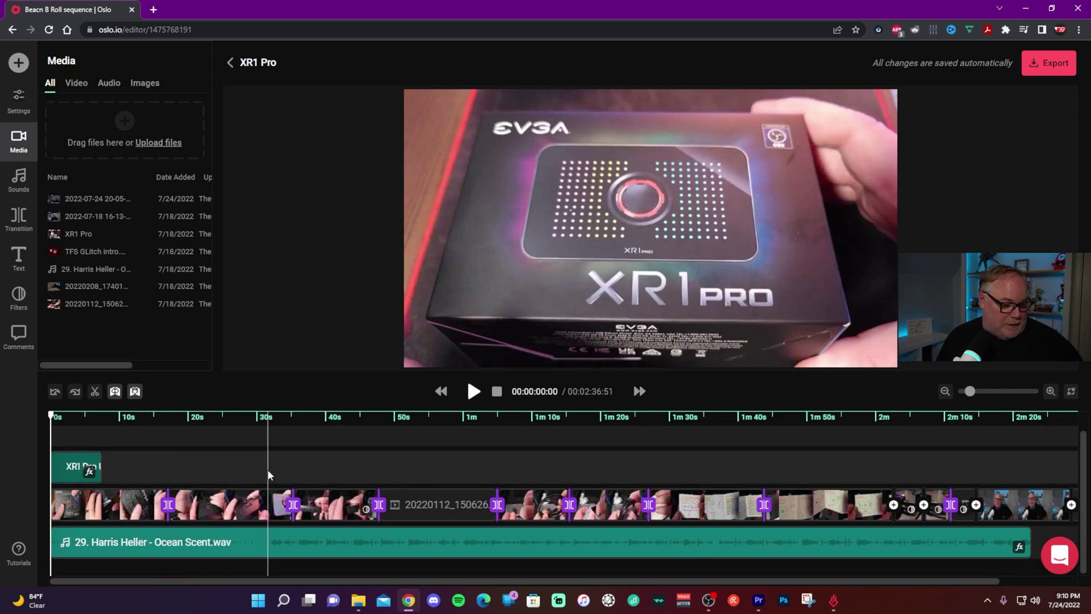
scroll(269, 474, "up", 1)
scroll(273, 471, "down", 1)
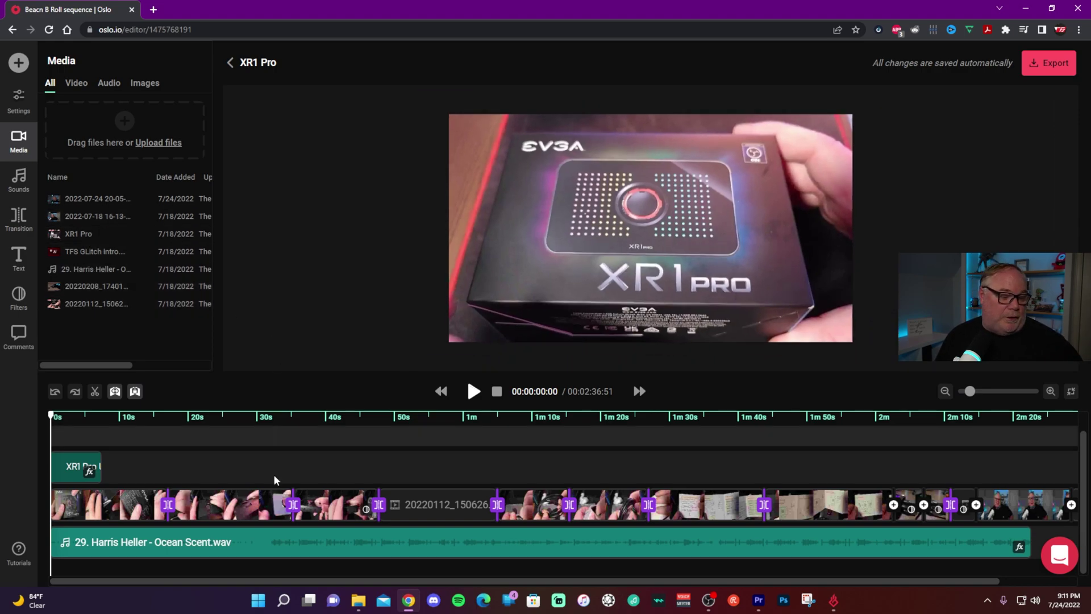
scroll(278, 472, "up", 1)
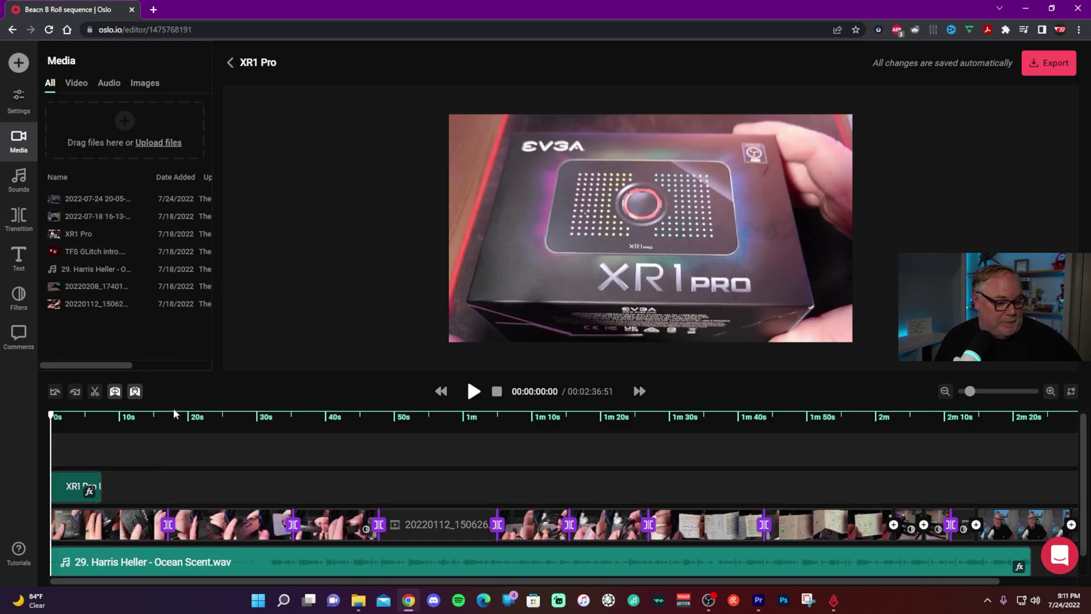
scroll(180, 469, "down", 1)
scroll(181, 470, "up", 1)
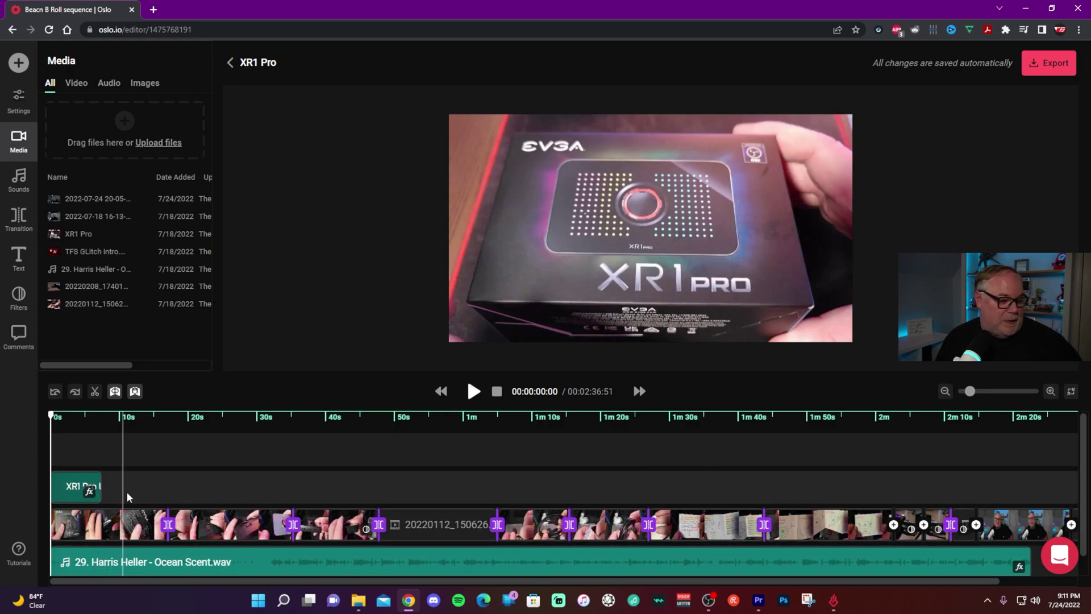
Play the XR1 Pro video, pause it at 00:00:12:07, and zoom the timeline in and back out.
left_click(473, 392)
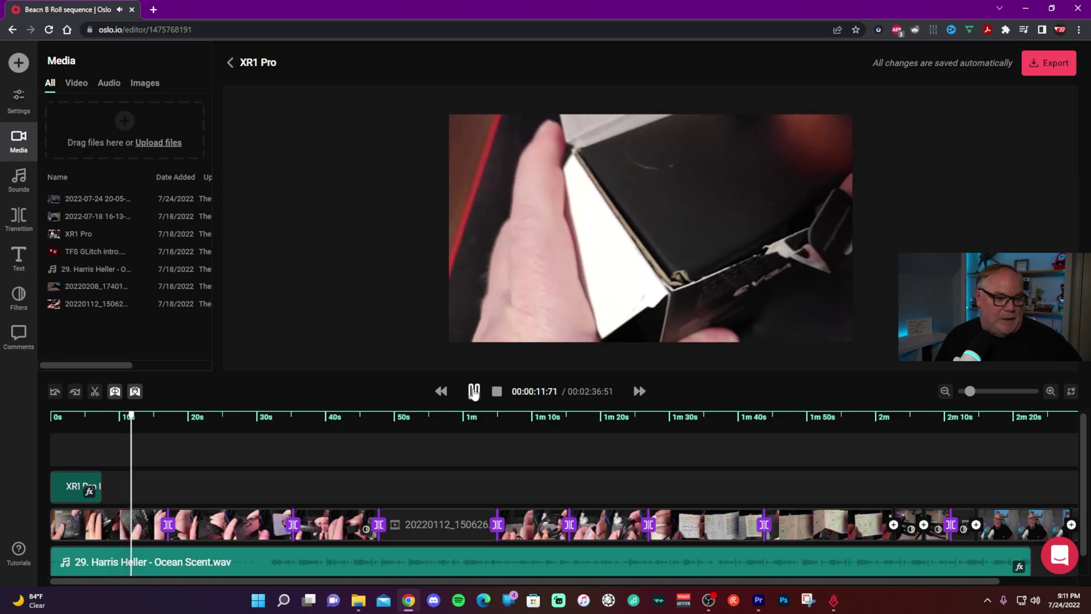
left_click(474, 391)
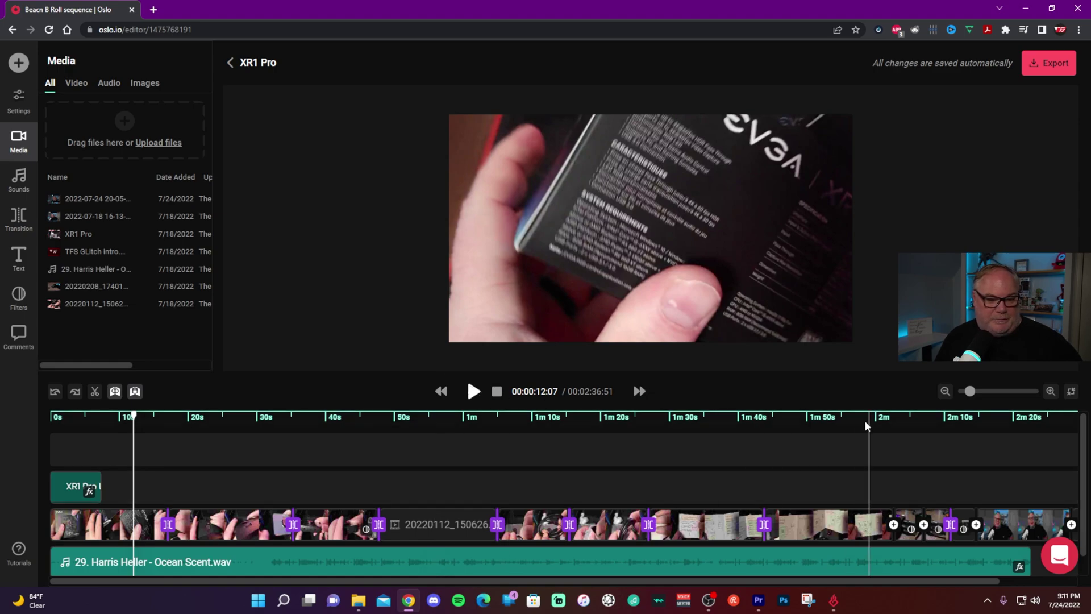
mouse_move(970, 392)
left_mouse_down()
mouse_move(985, 396)
mouse_move(969, 398)
left_mouse_up()
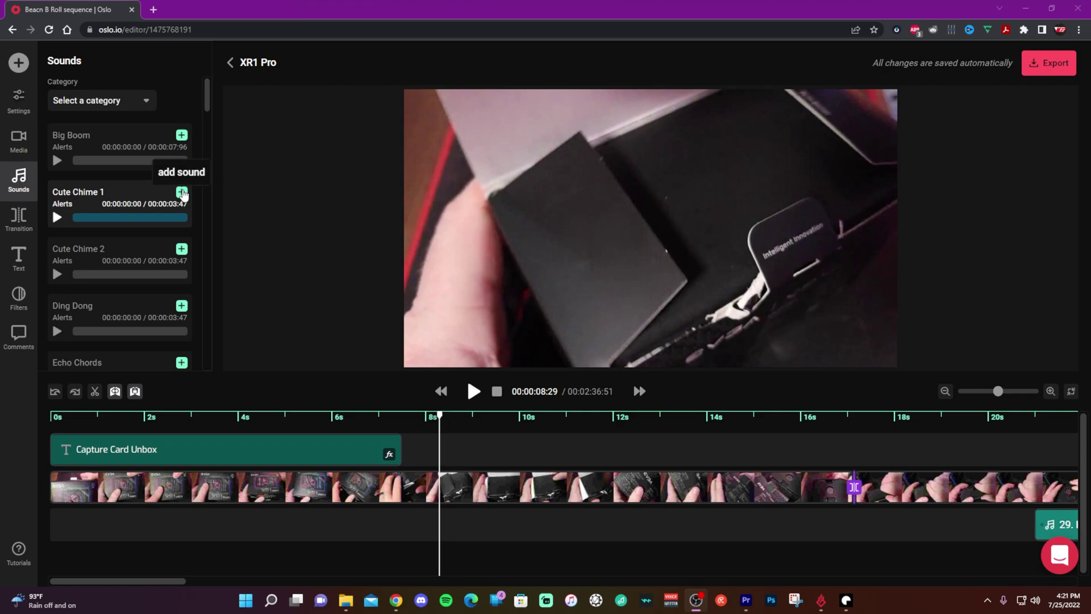
Add Cute Chime 1 at about 8 seconds, lower it to 36% volume, and give it an adjusted fade.
left_click(182, 192)
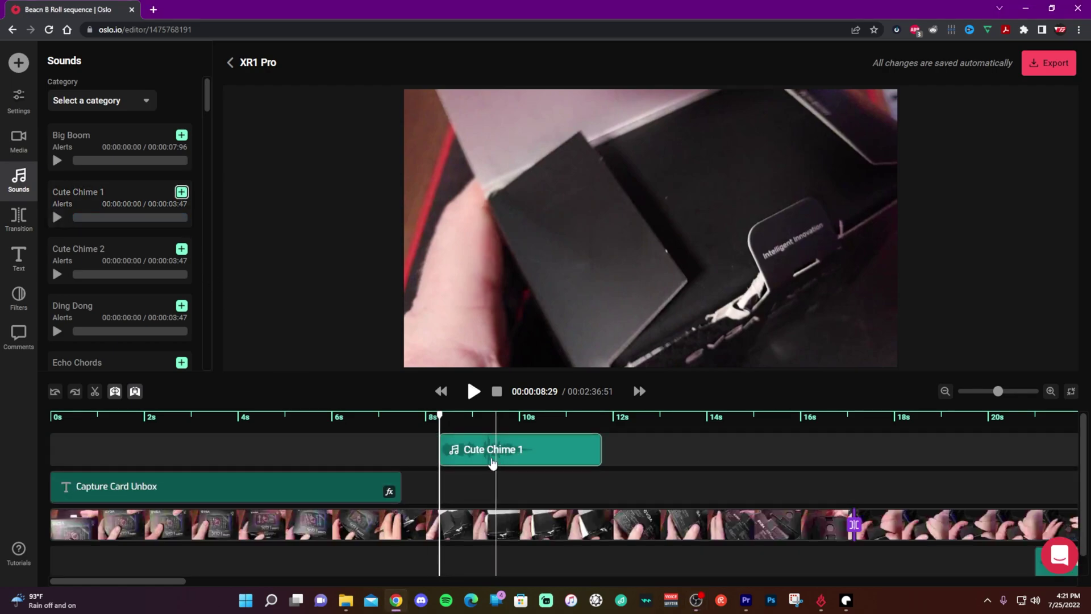
left_click(495, 460)
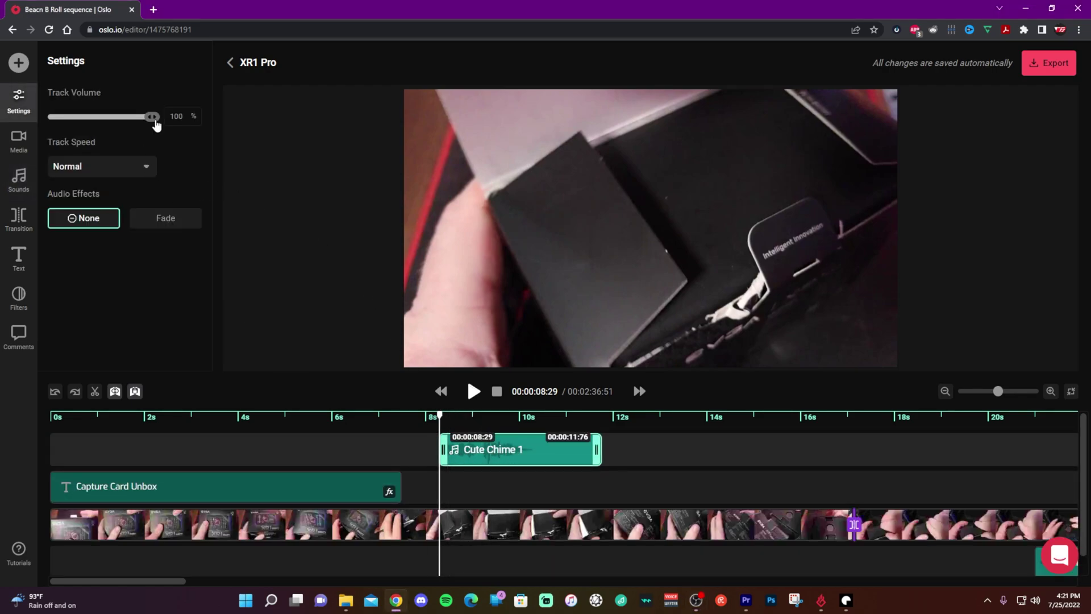
left_click_drag(155, 124, 98, 120)
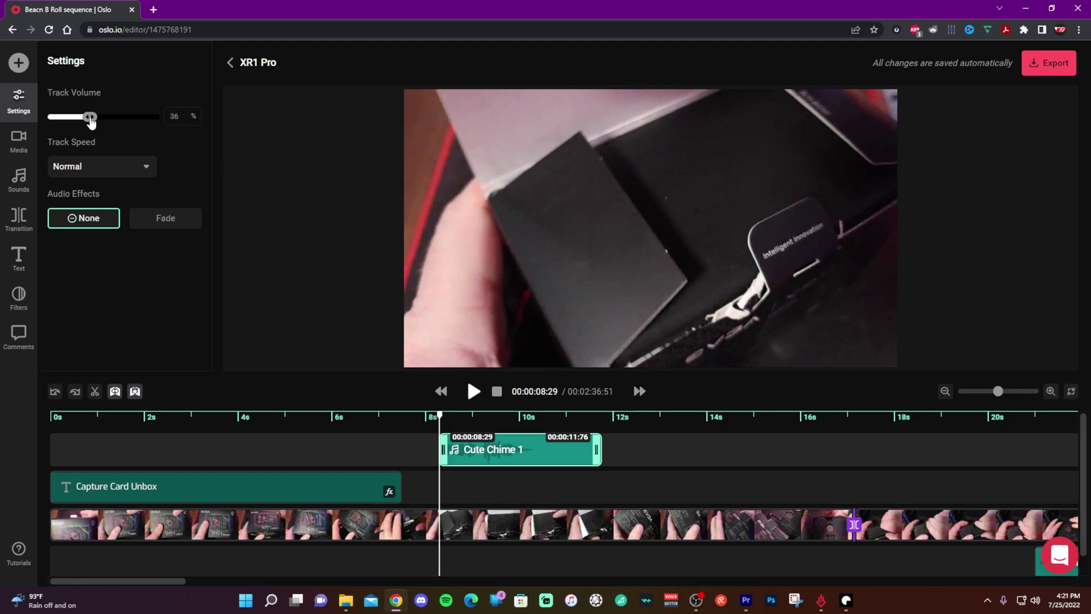
left_click(157, 219)
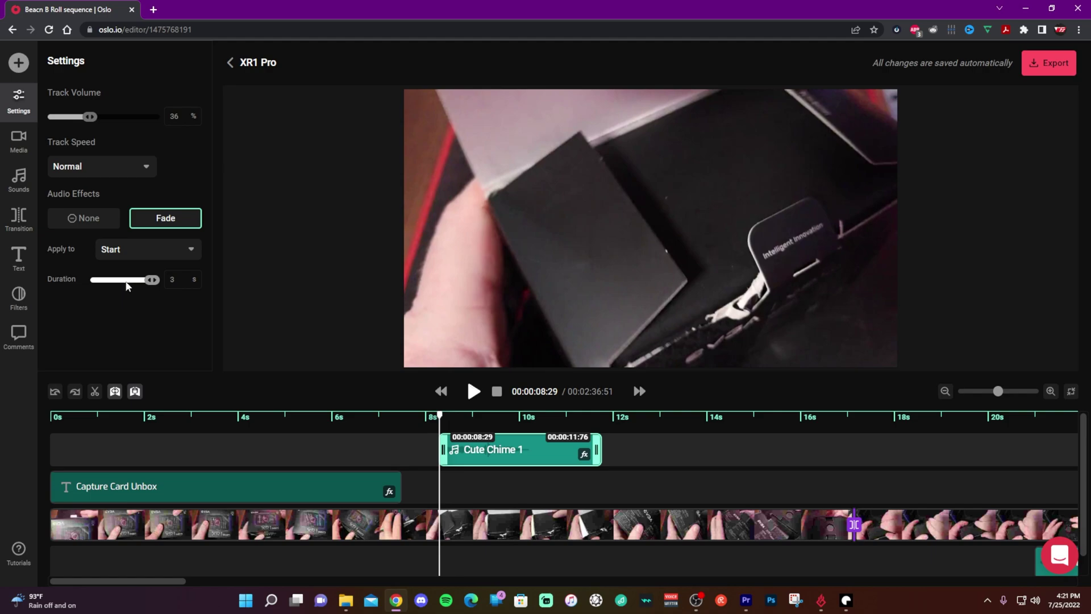
left_click_drag(154, 285, 118, 286)
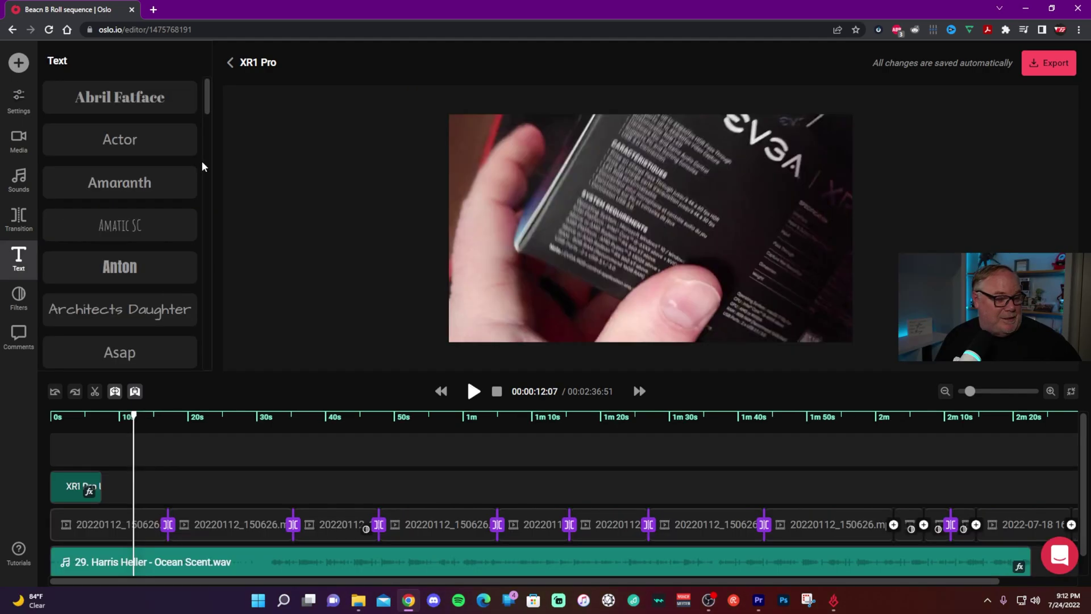
scroll(201, 160, "down", 3)
scroll(196, 182, "down", 2)
mouse_move(204, 148)
left_mouse_down()
mouse_move(206, 289)
mouse_move(234, 210)
mouse_move(232, 91)
left_mouse_up()
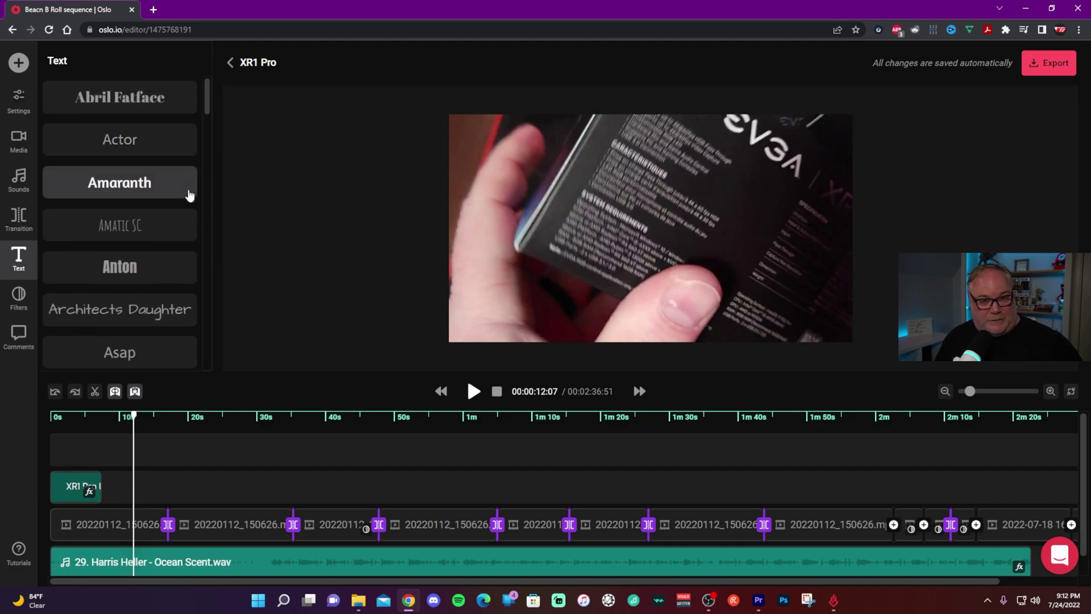
left_click(89, 491)
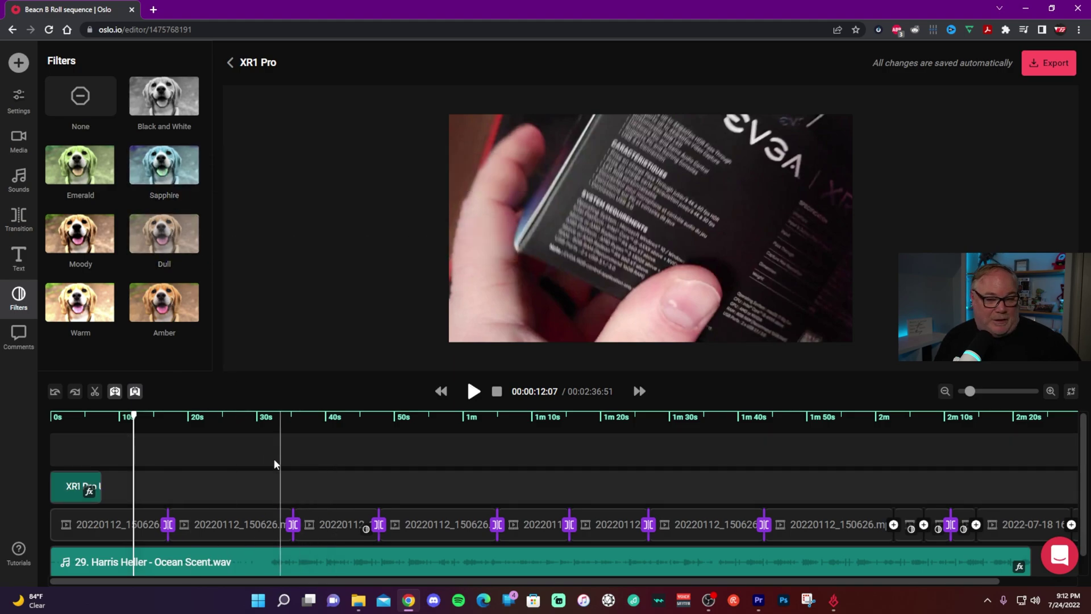
Look through Comments and Settings, then select the first video clip to show its 1x speed and no animation.
left_click(19, 349)
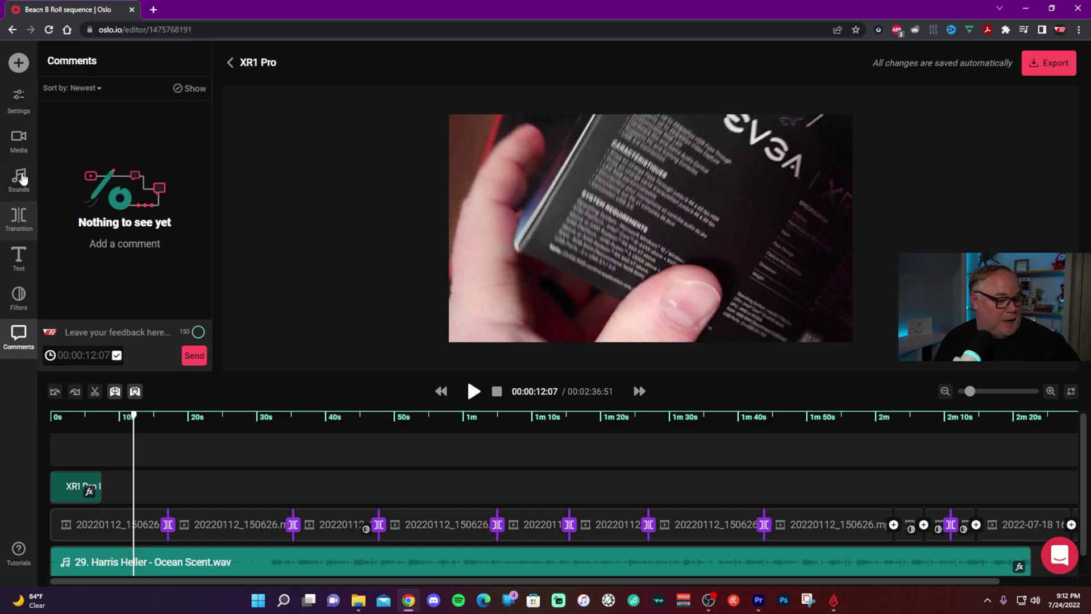
left_click(22, 103)
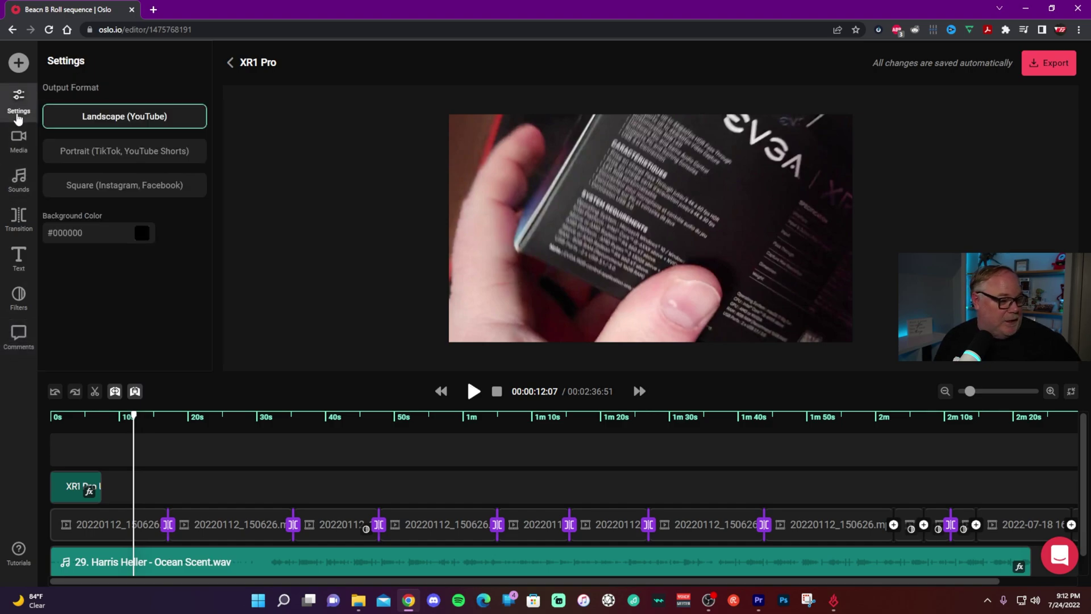
left_click(19, 140)
left_click(136, 514)
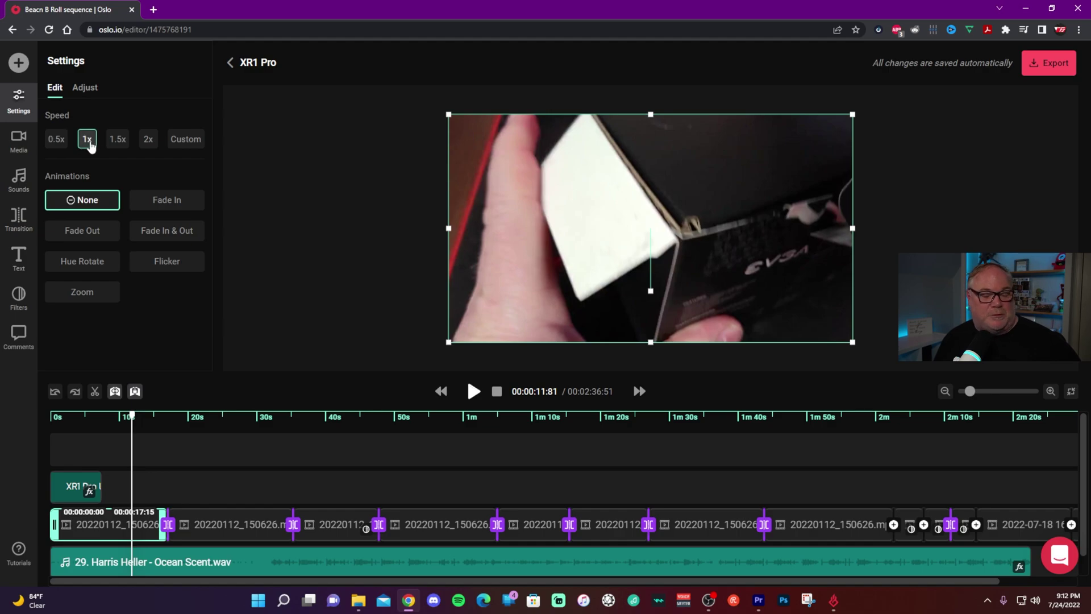
Set the first clip to Custom speed and review its 1920x1080 size and default colour correction.
left_click(189, 146)
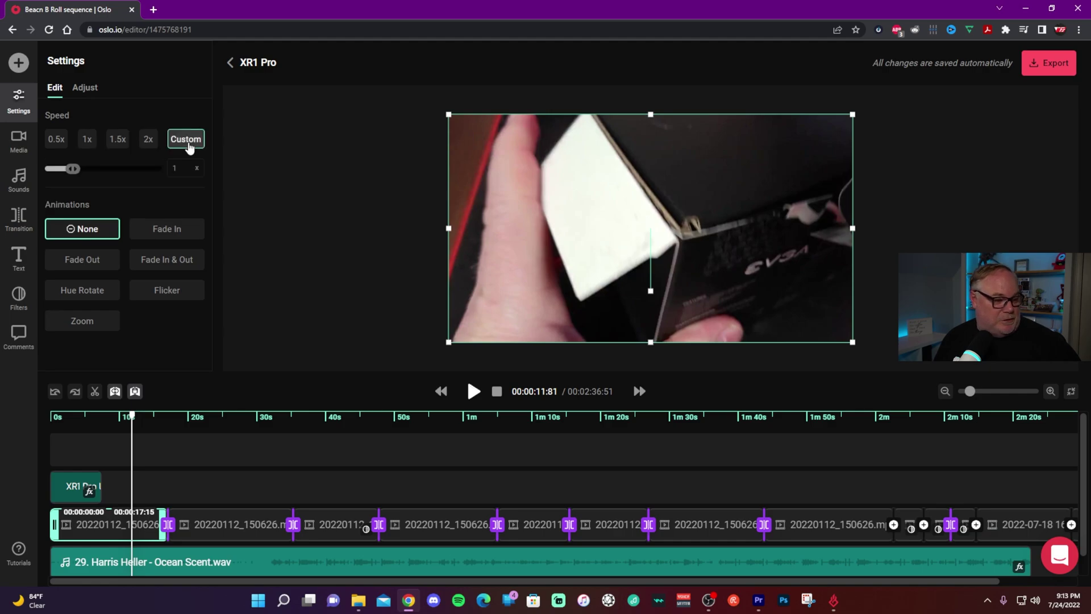
left_click(85, 88)
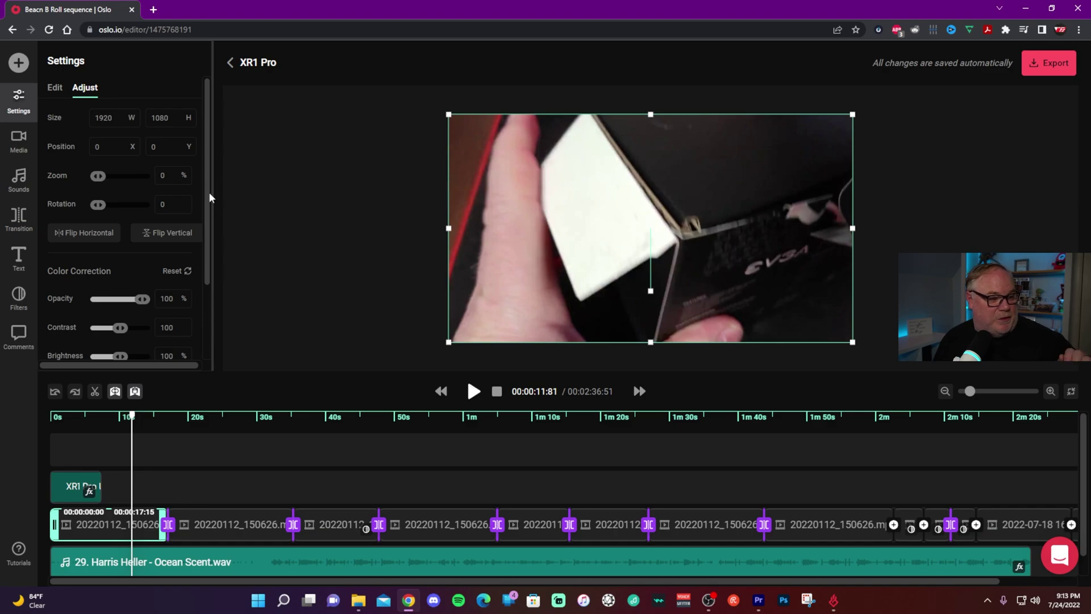
scroll(205, 210, "down", 2)
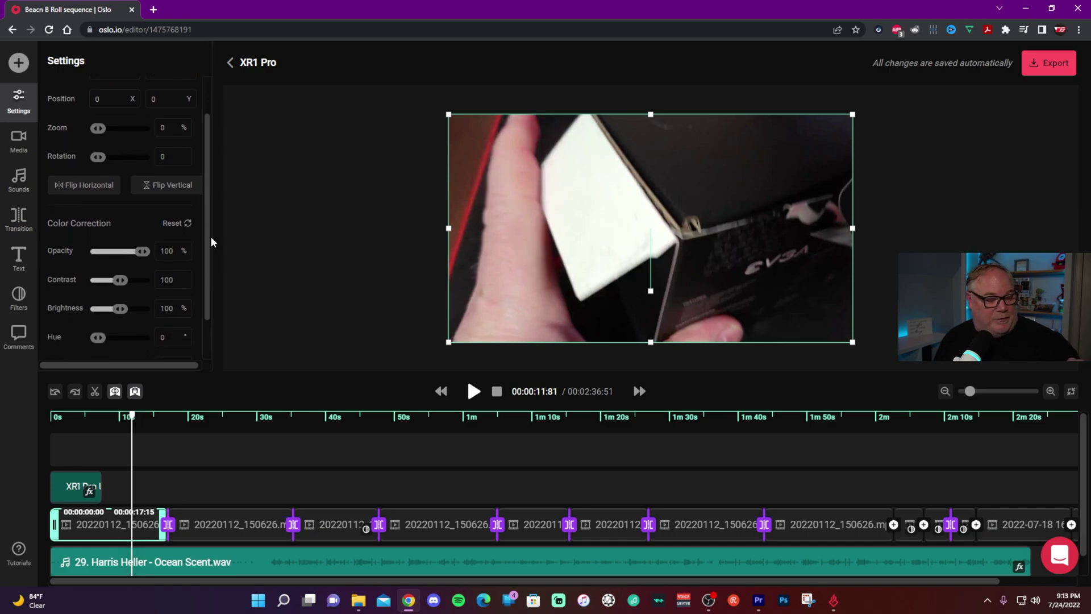
scroll(212, 262, "down", 2)
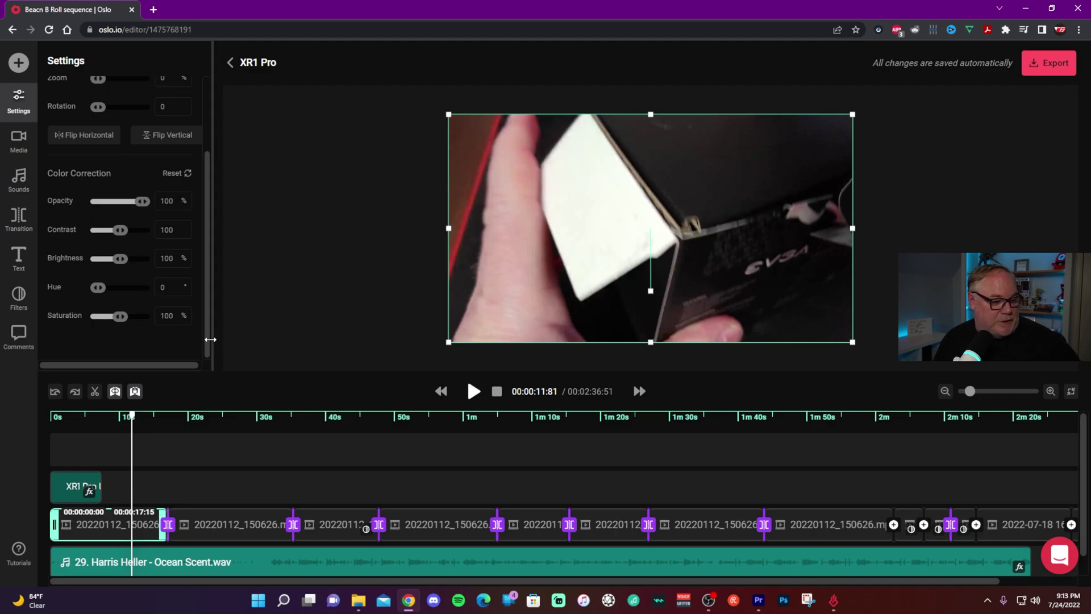
left_click_drag(216, 357, 210, 320)
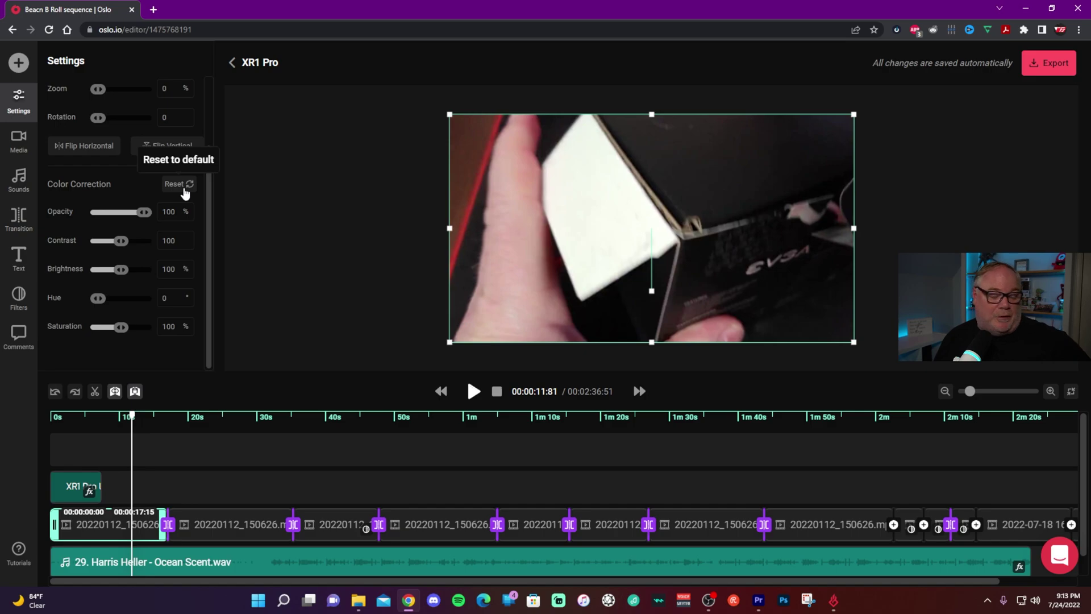
scroll(210, 303, "up", 2)
scroll(213, 350, "down", 2)
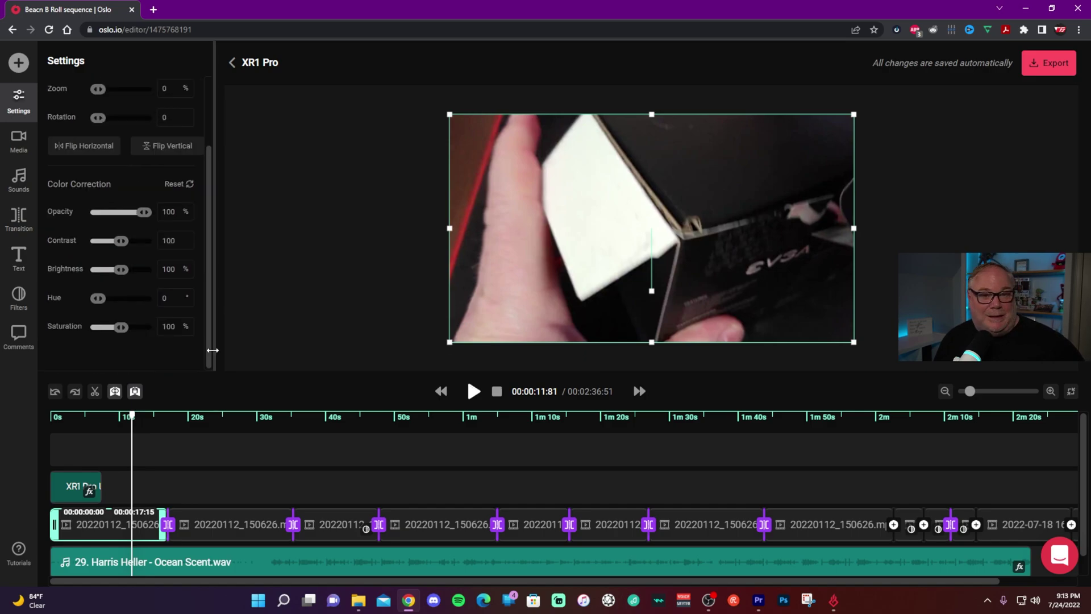
Split the second clip and the music at 21 seconds.
left_click(168, 524)
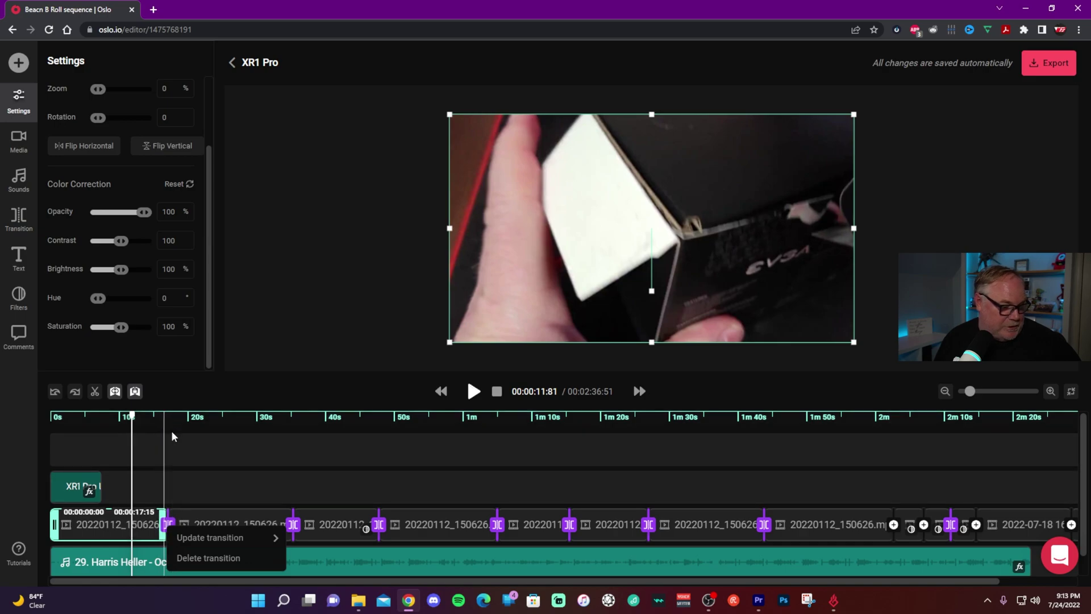
mouse_move(176, 534)
left_click(191, 449)
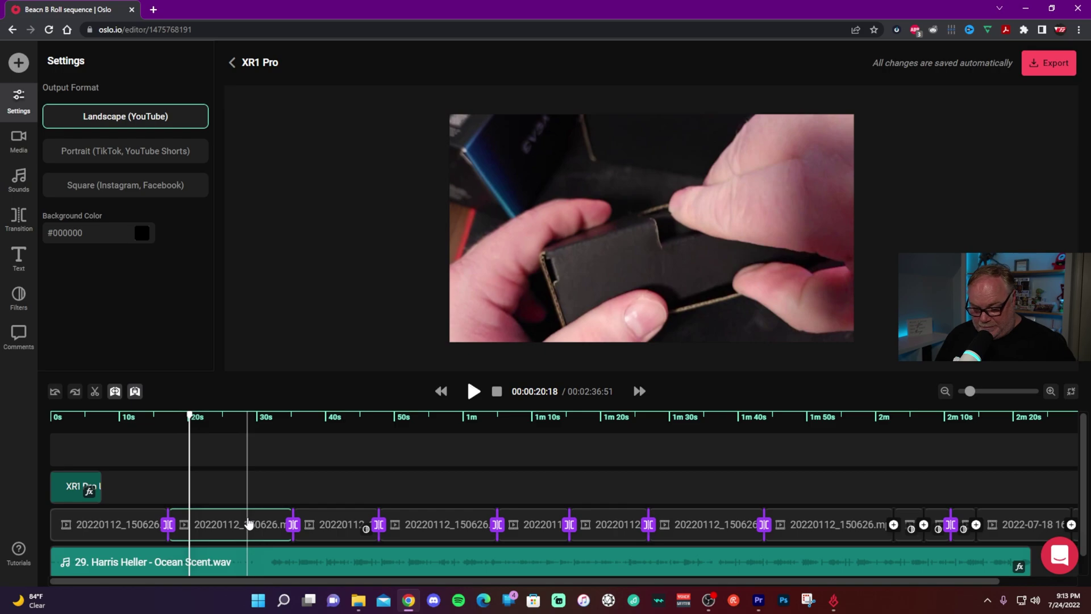
left_click(195, 527)
key("s")
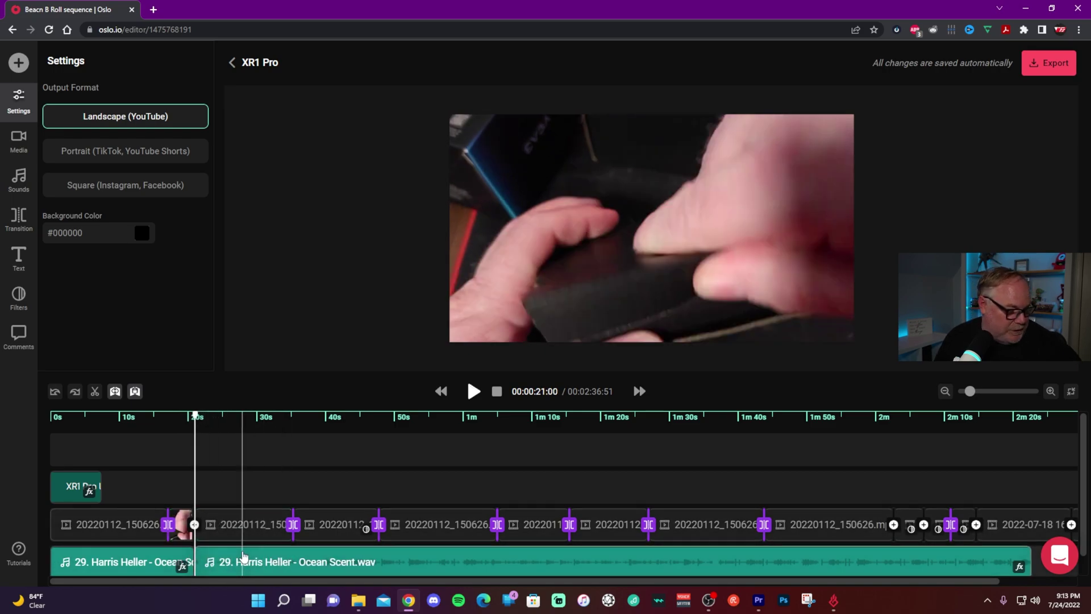
Join the two video pieces with a Bounce transition at the new cut.
left_click(238, 554)
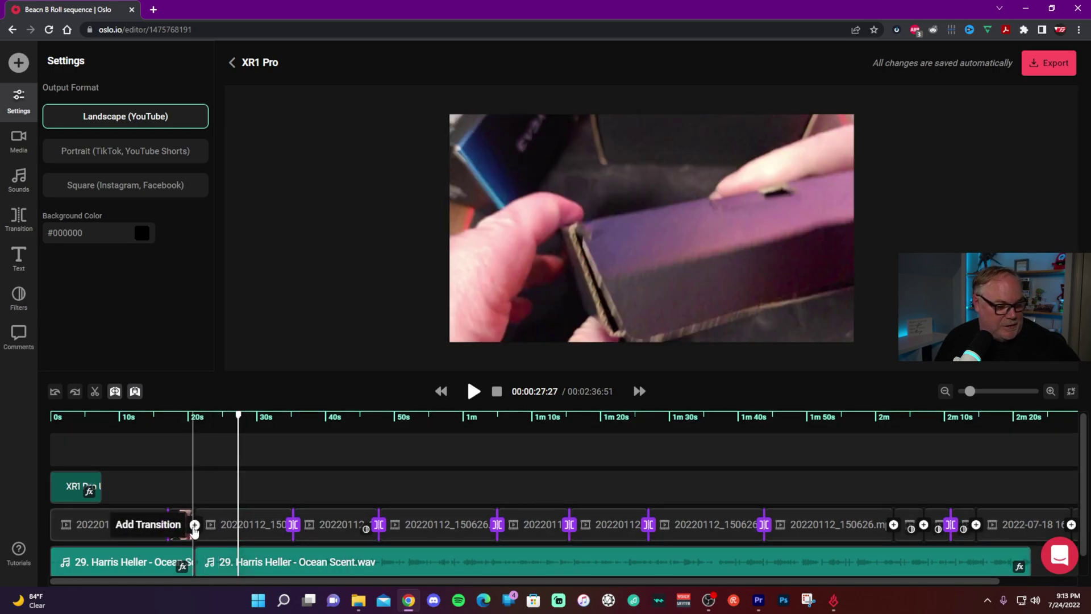
left_click(194, 524)
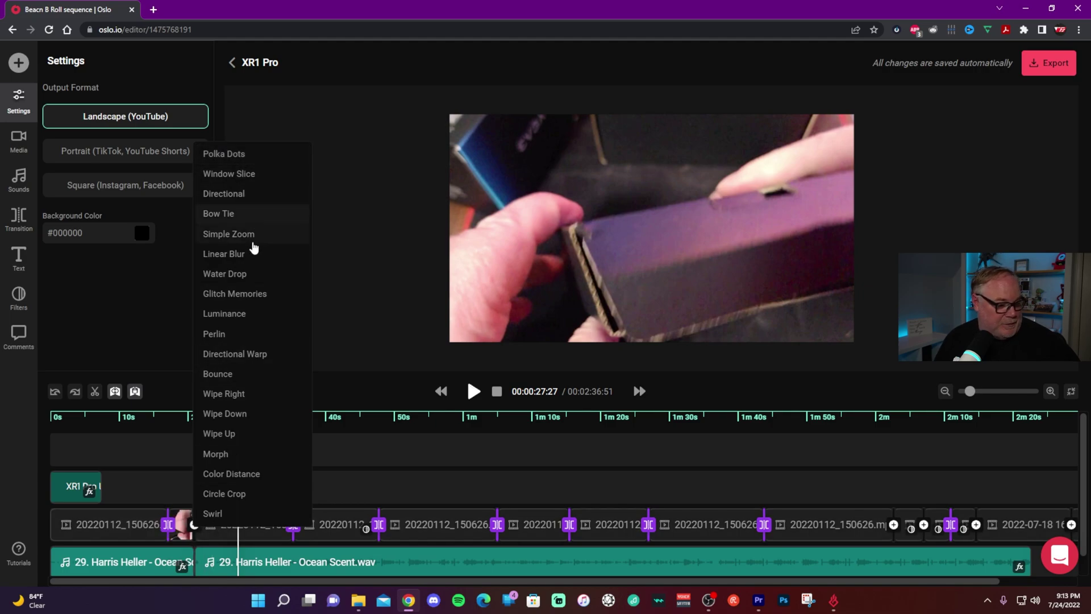
left_click(239, 376)
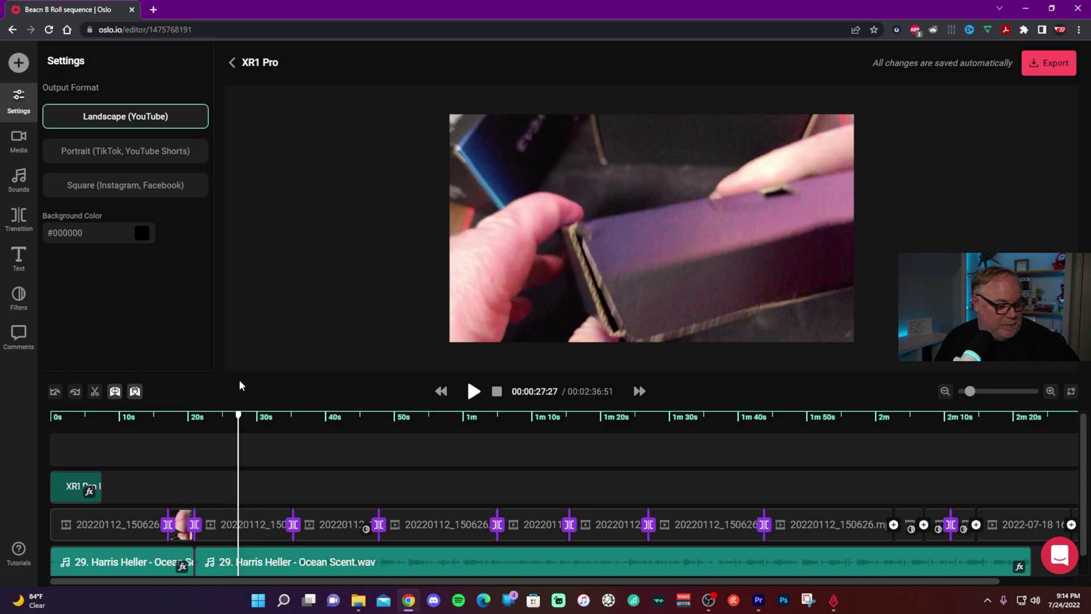
left_click(195, 525)
mouse_move(225, 537)
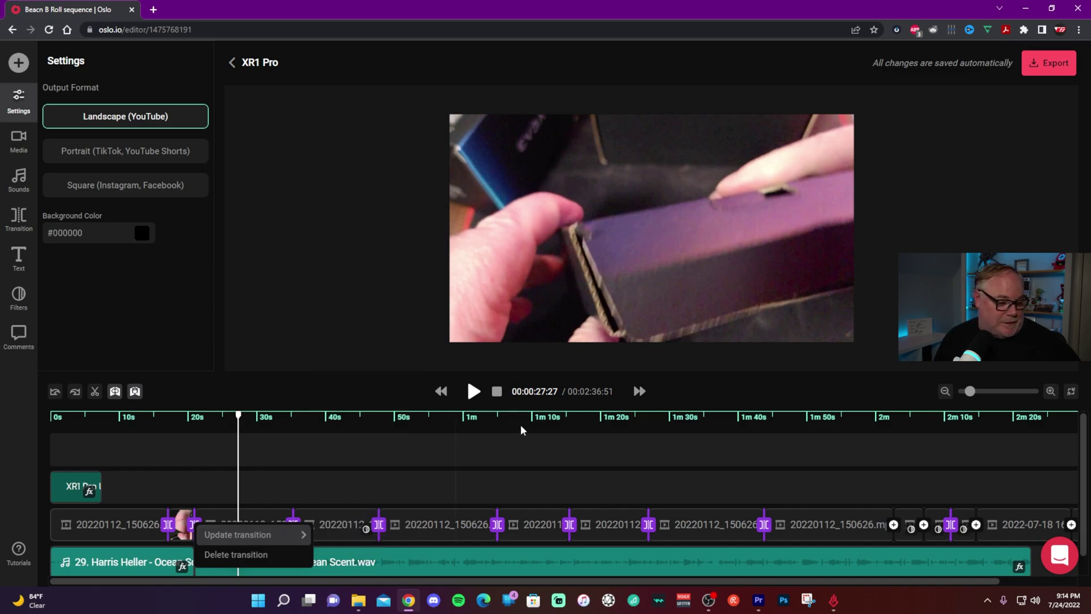
left_click(524, 455)
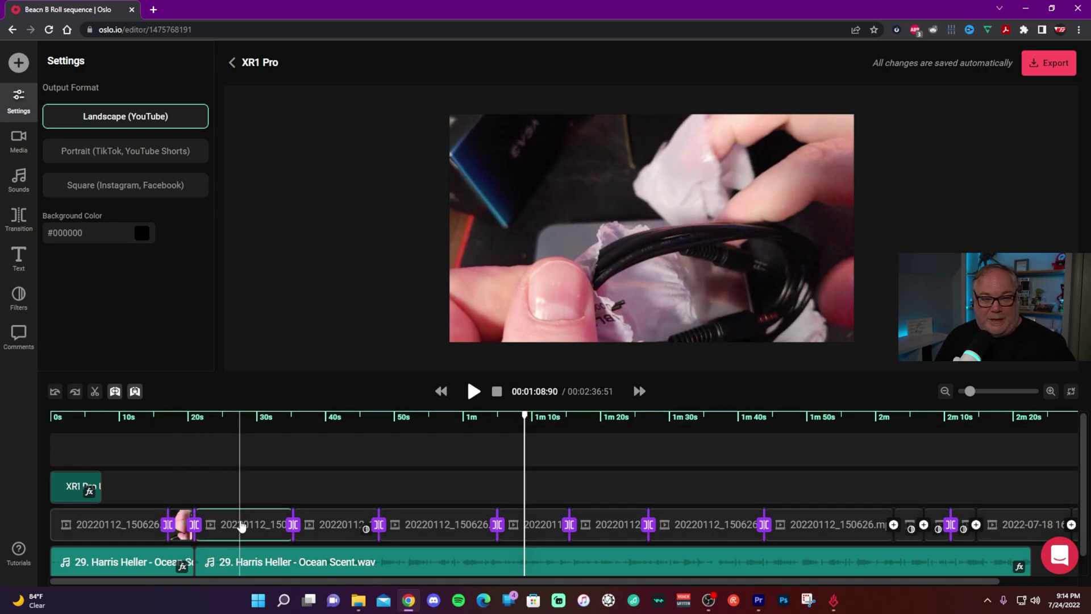
Move the playhead to about 00:00:28:36 in the edit and scroll down the timeline tracks.
left_click(246, 414)
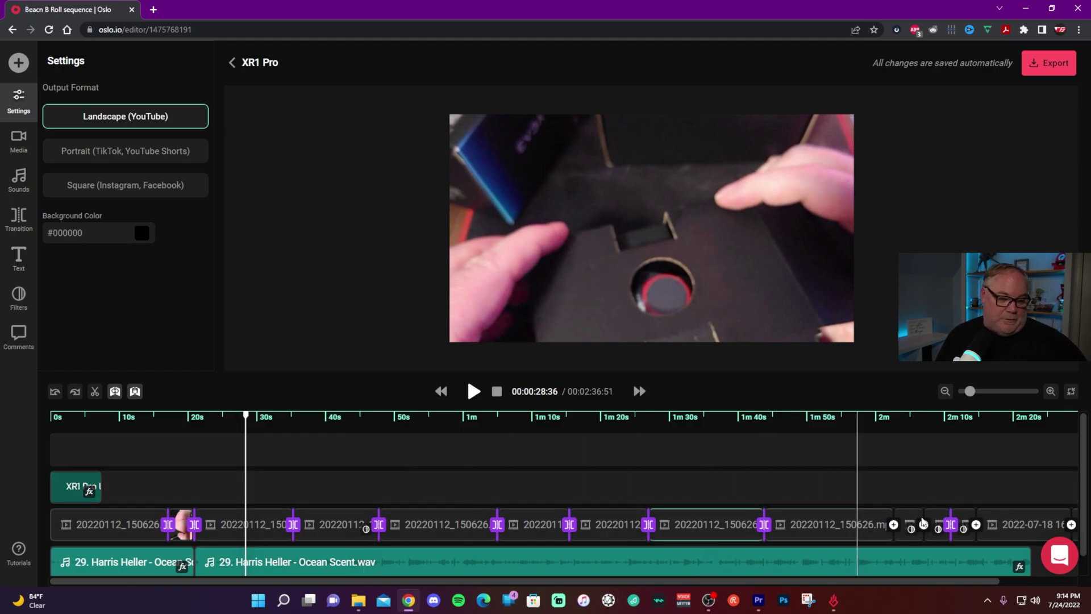
scroll(1084, 498, "down", 1)
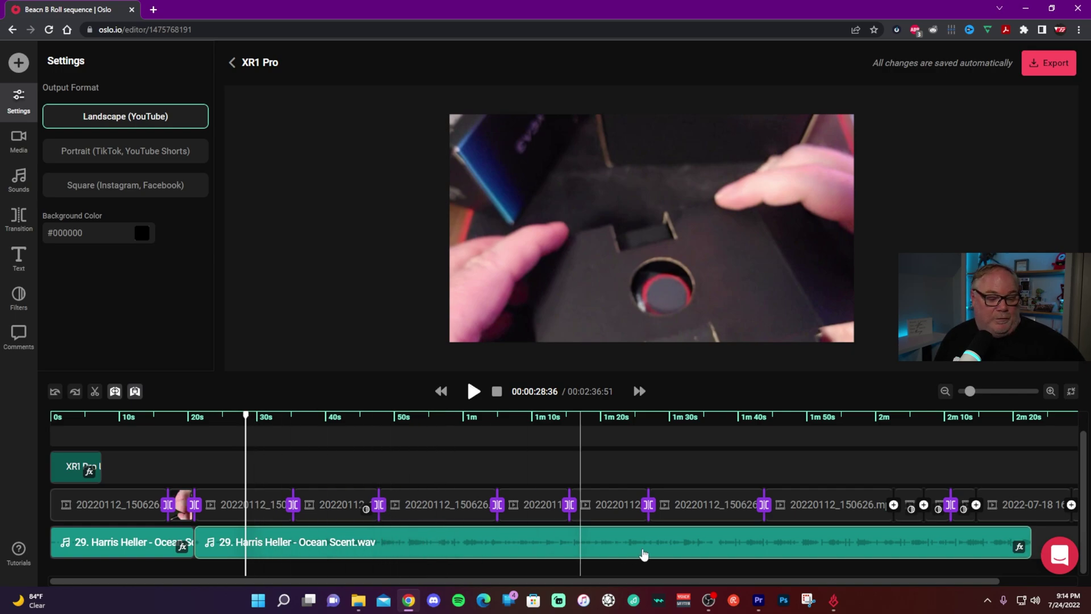
Select the Ocean Scent.wav clip at 20% volume with a 2.56 s fade-in, and remove the short audio clip.
left_click(607, 546)
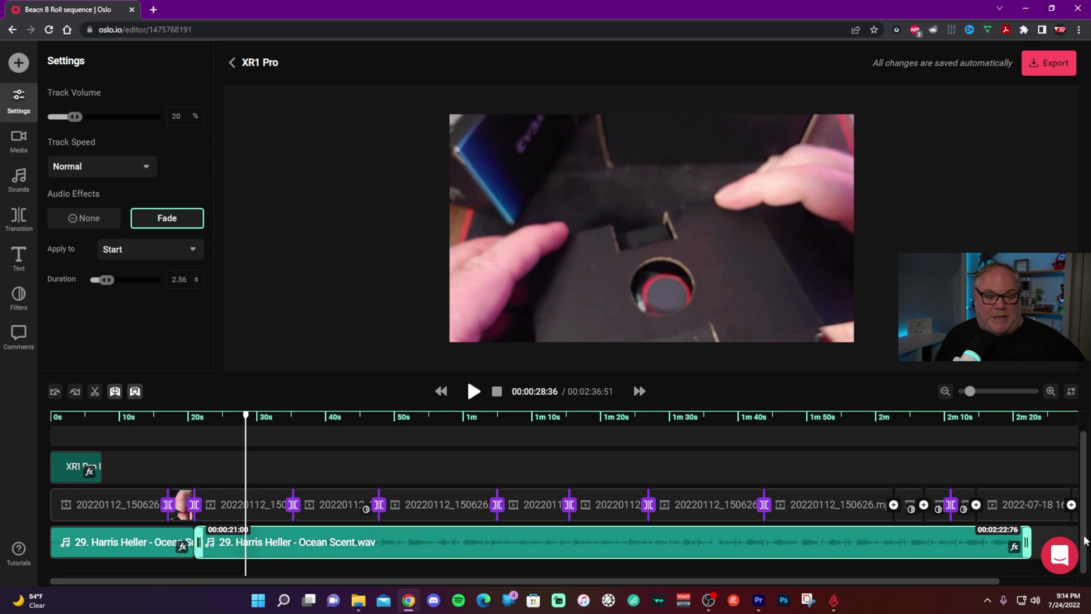
left_click_drag(946, 584, 858, 588)
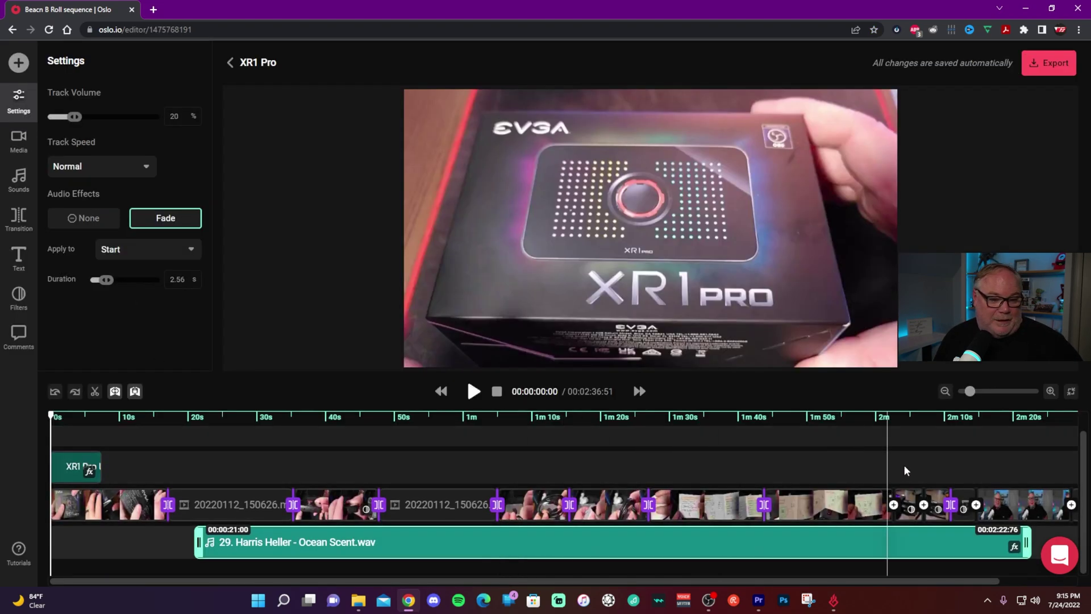
Select the opening title clip and move playback to where the title appears.
scroll(688, 486, "up", 2)
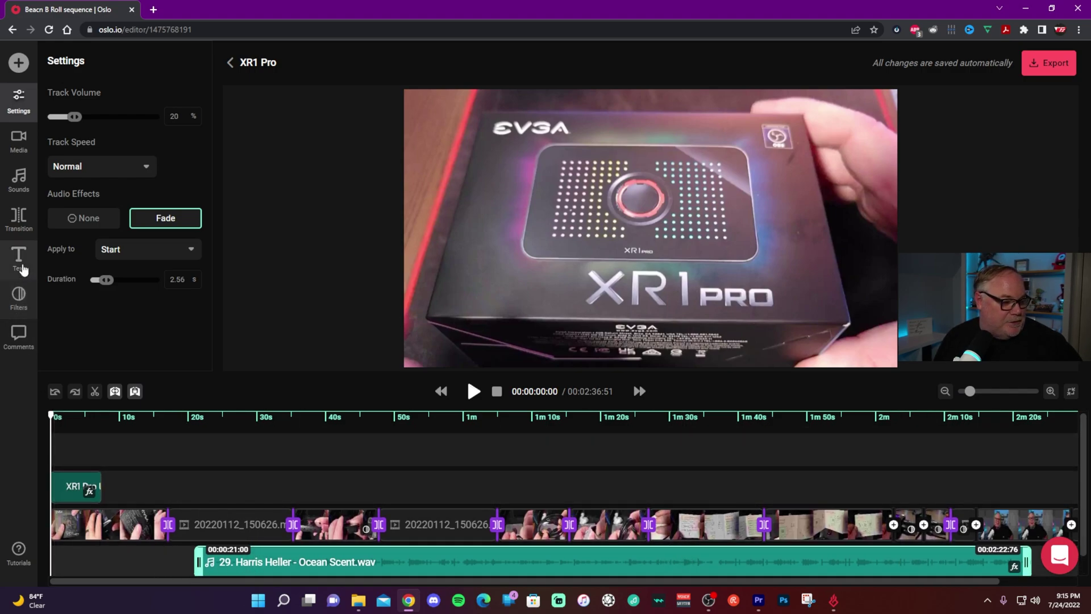
left_click(66, 491)
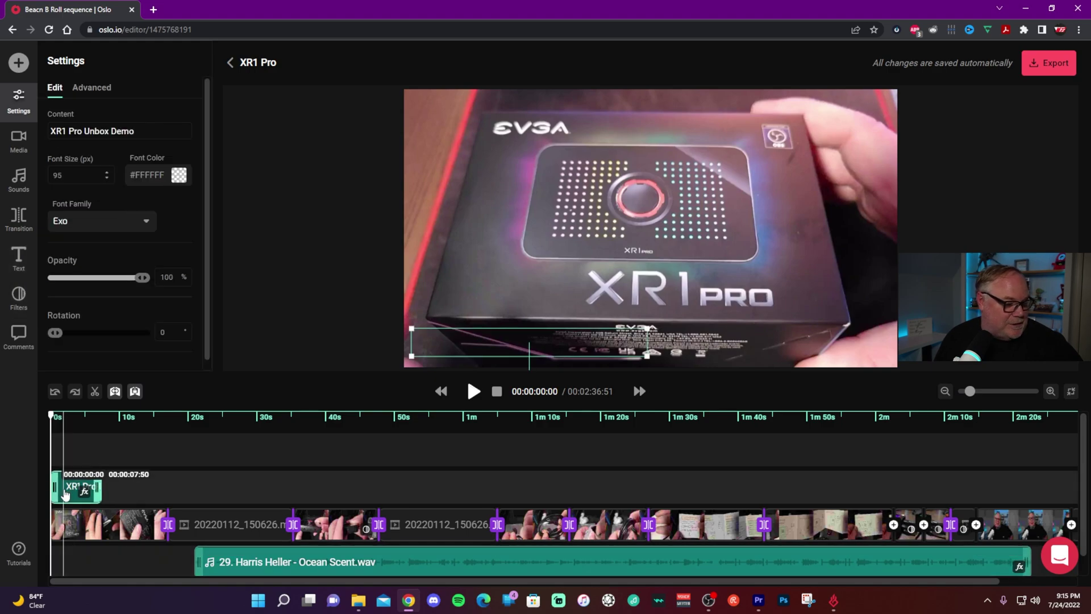
left_click(55, 416)
left_click_drag(55, 415, 68, 415)
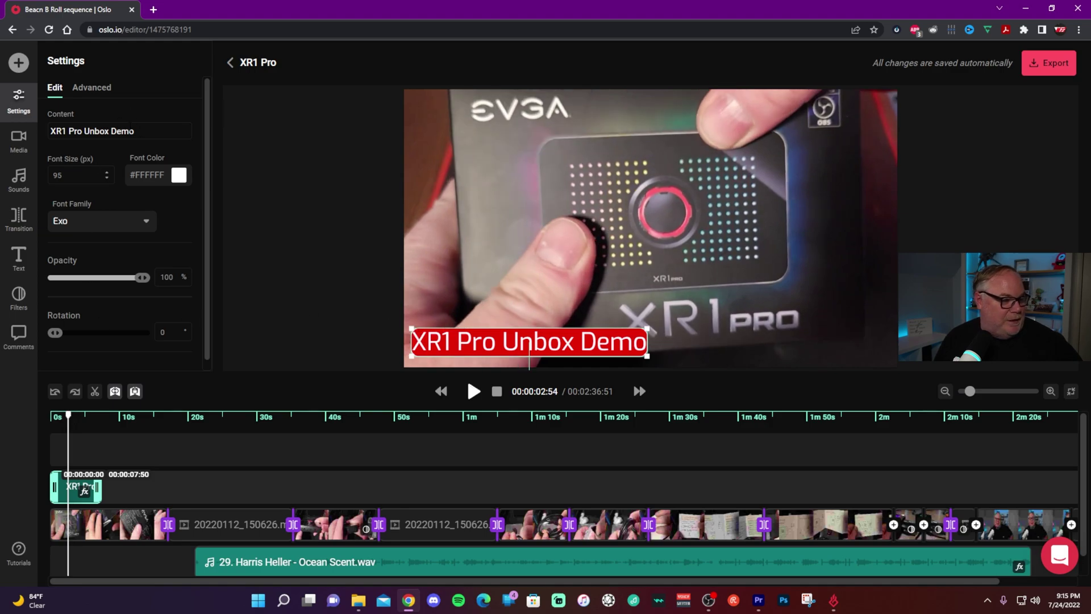
Replace the title wording 'XR1 Pro Unbox Demo' with 'Capture Card Unbox' and check the font families.
left_click_drag(134, 131, 31, 128)
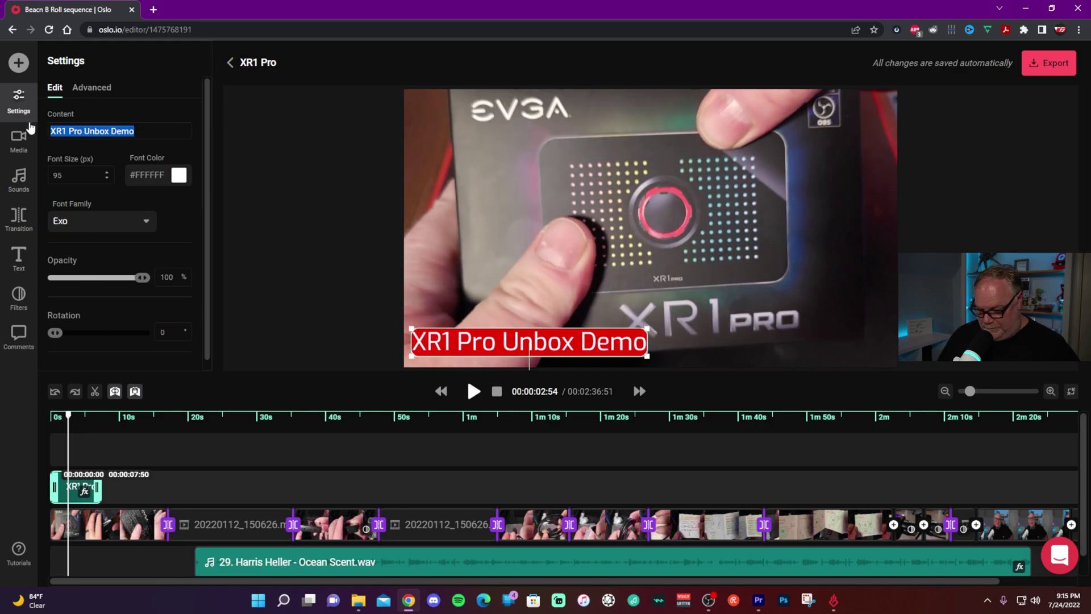
key("BackSpace")
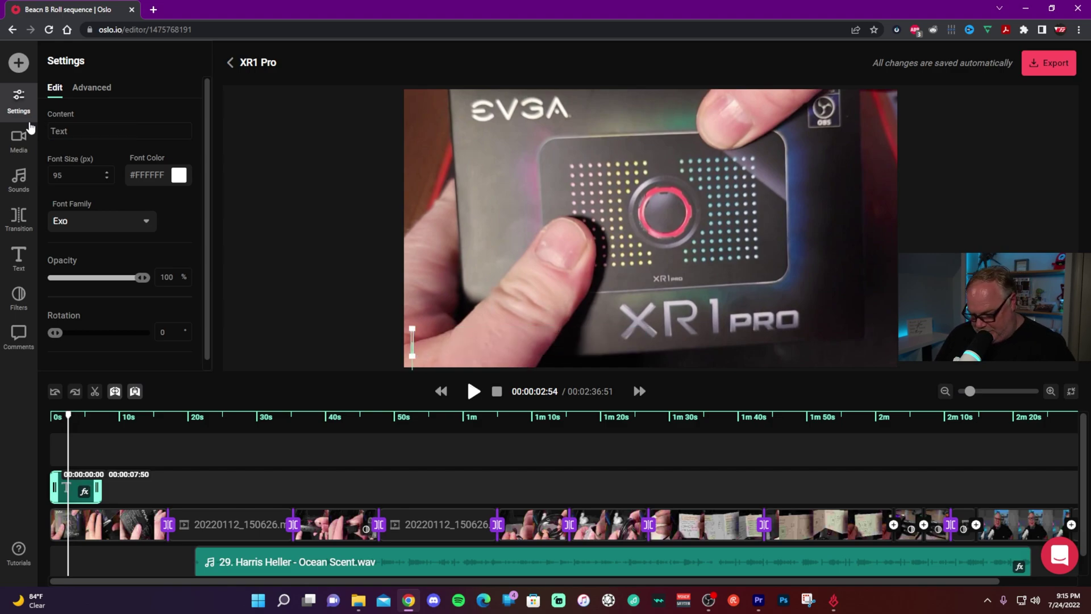
type("Capture C")
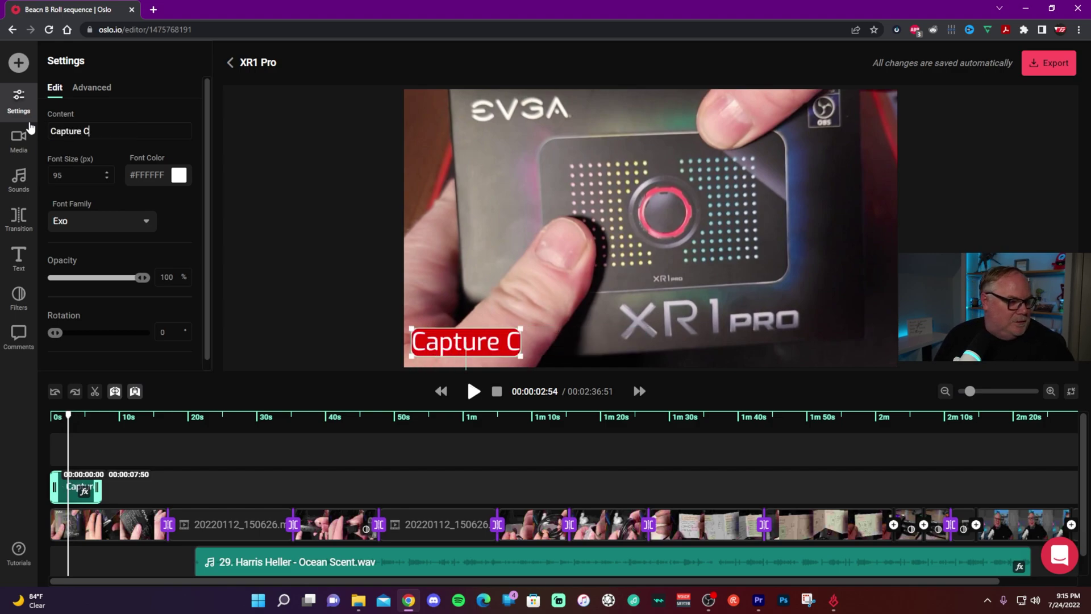
type("ard Unbox")
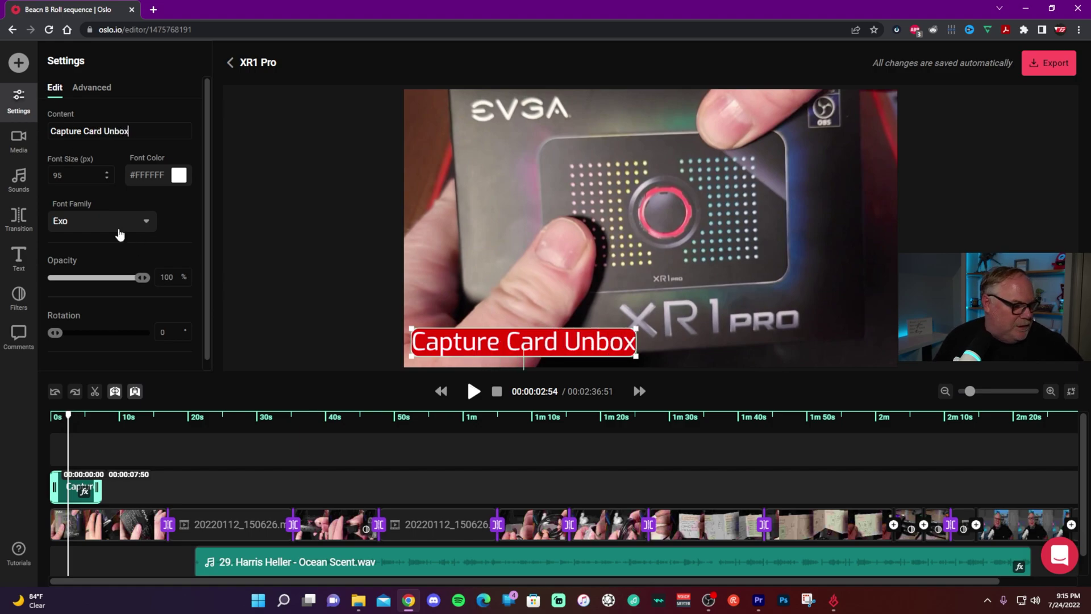
left_click(137, 226)
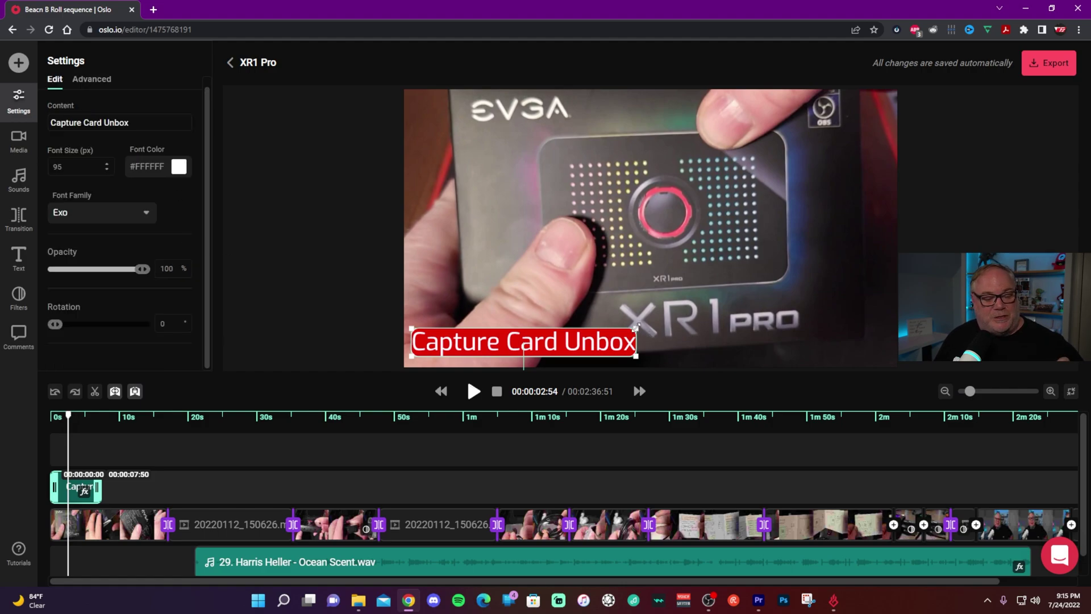
Resize the Capture Card Unbox title from font size 95 to 88, leaving its colour white.
left_click_drag(635, 326, 720, 268)
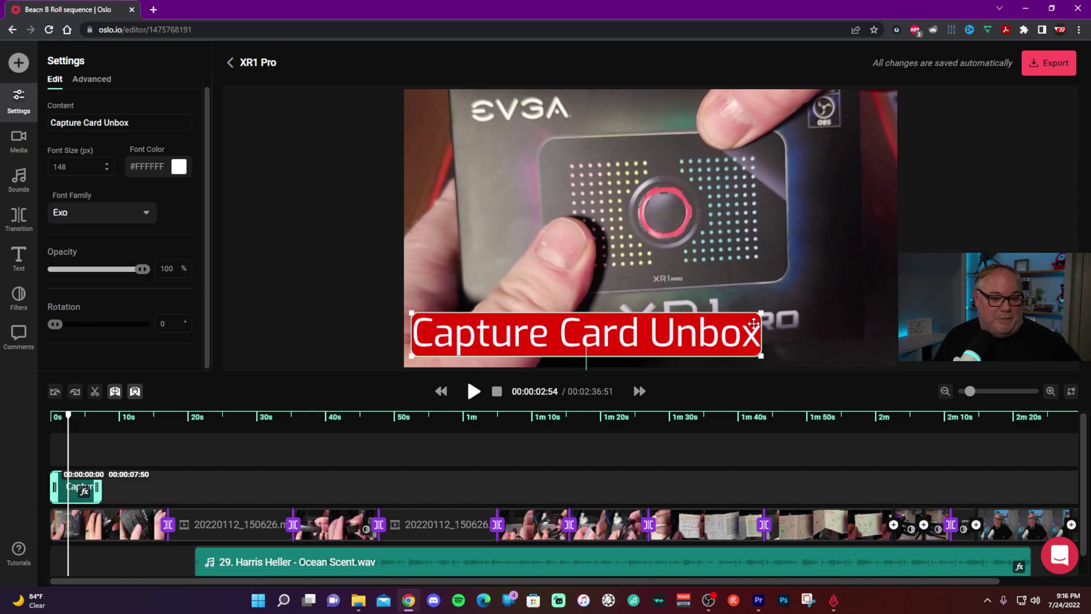
left_click_drag(762, 312, 619, 331)
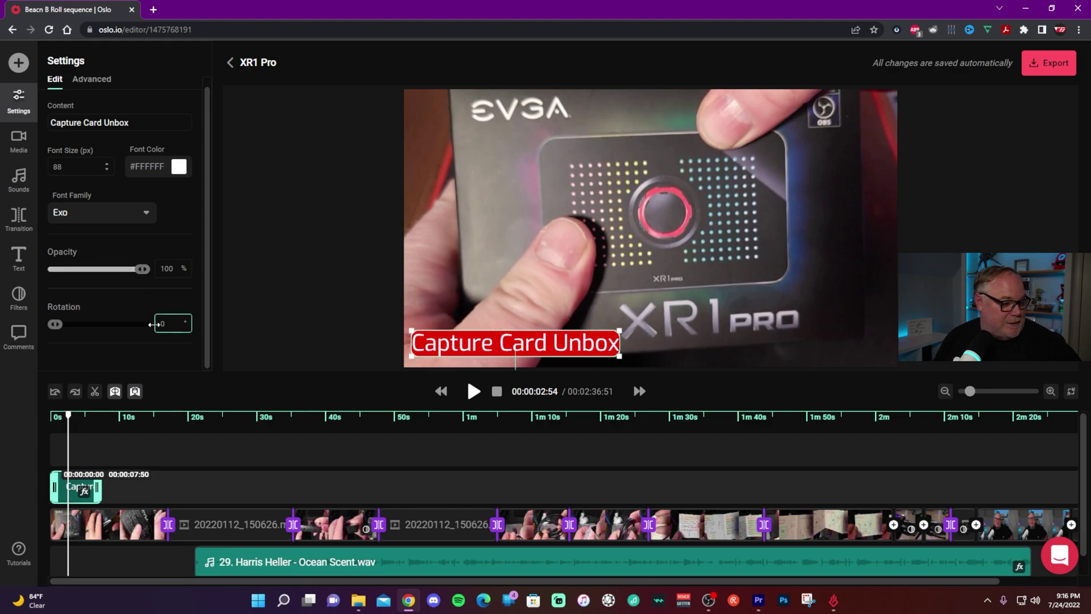
left_click(180, 166)
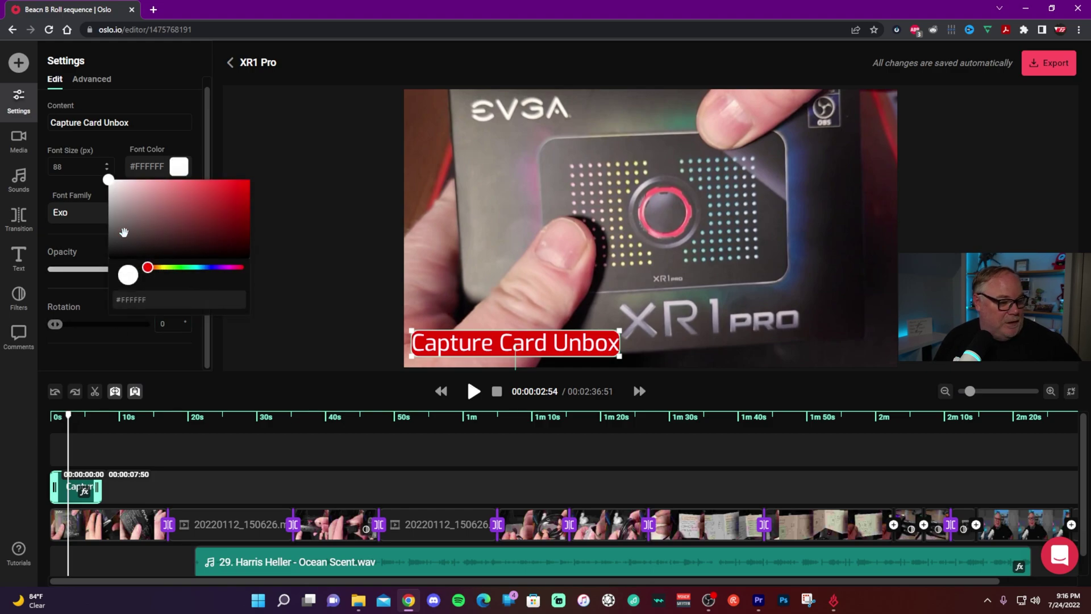
left_click(196, 135)
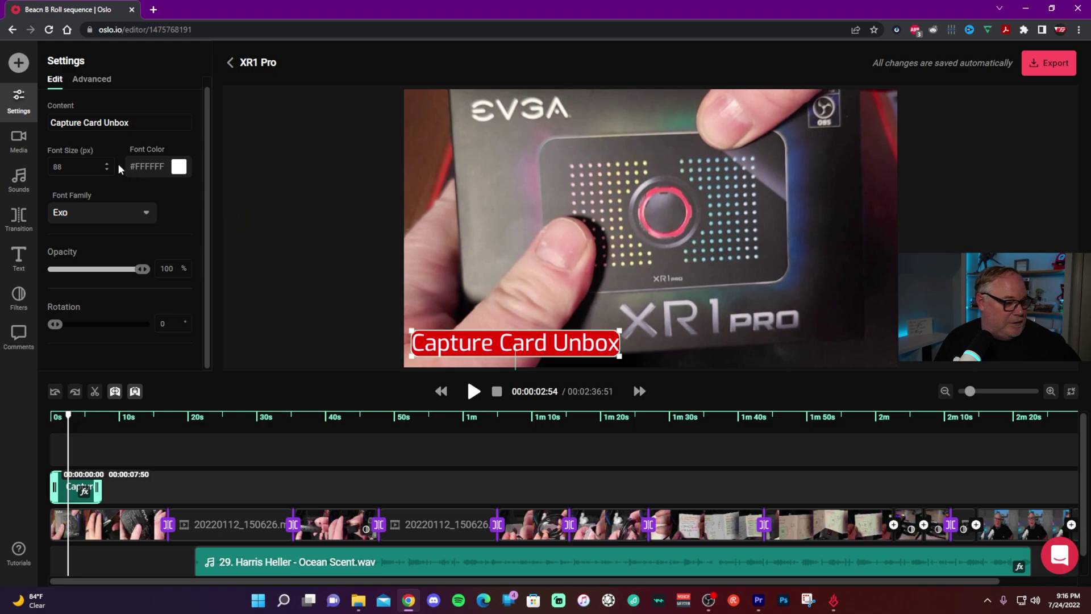
Thin the title's white border to 19 px and set its corner rounding to 0.
left_click(92, 81)
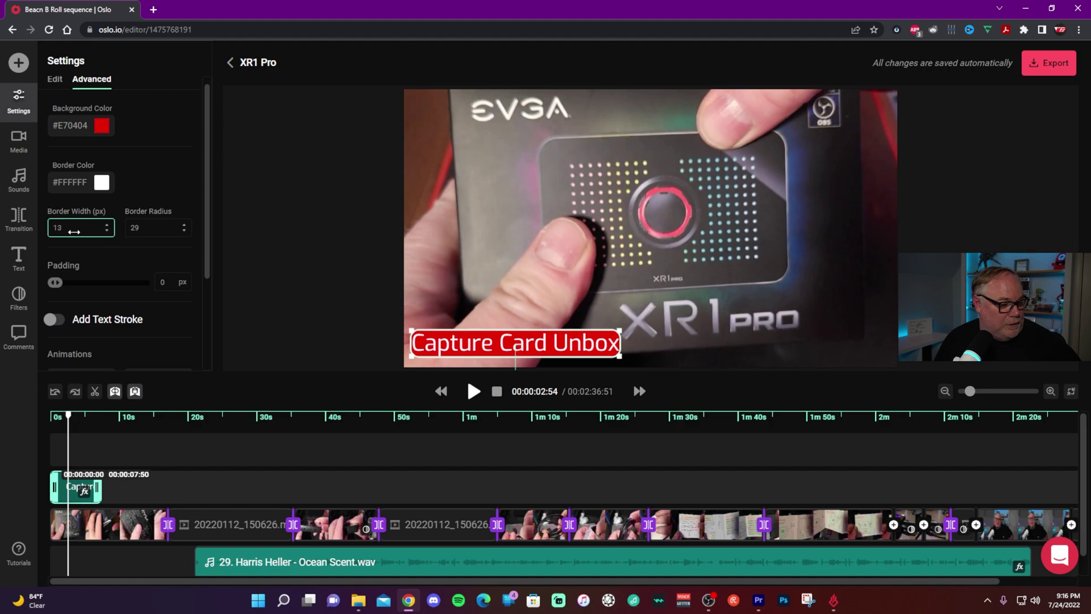
scroll(68, 230, "up", 3)
scroll(67, 230, "up", 20)
scroll(79, 230, "up", 3)
left_click_drag(82, 231, 68, 234)
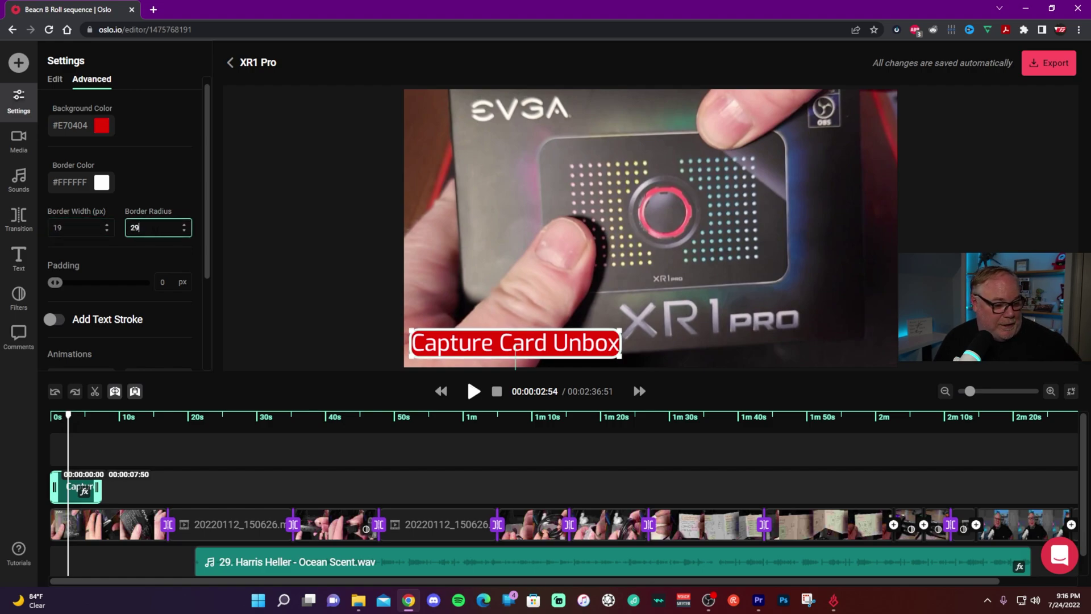
mouse_move(151, 228)
left_mouse_down()
mouse_move(108, 228)
mouse_move(139, 229)
left_mouse_up()
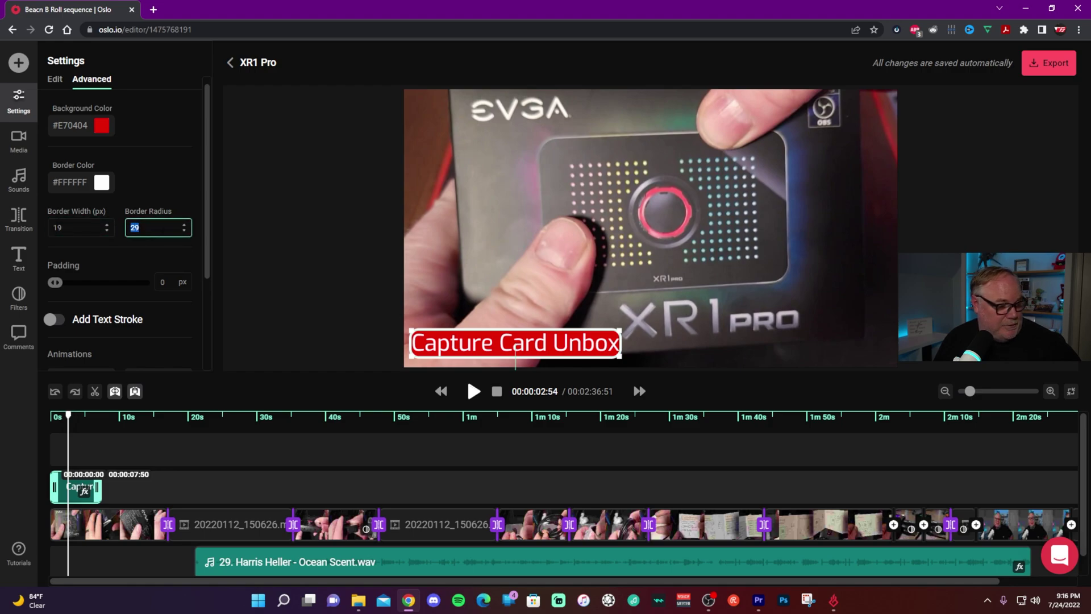
type("0")
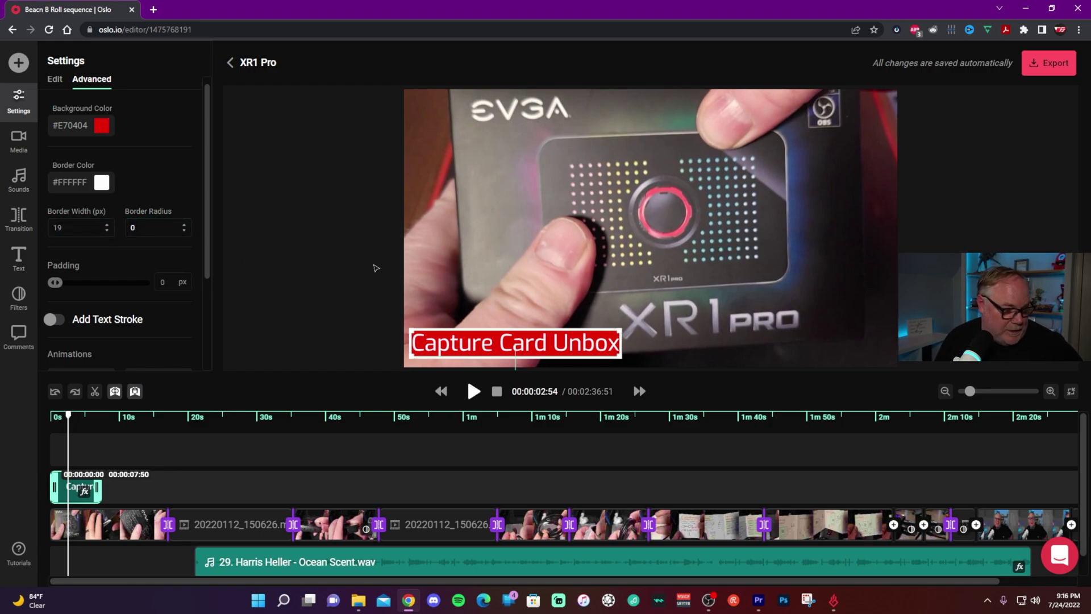
left_click(435, 287)
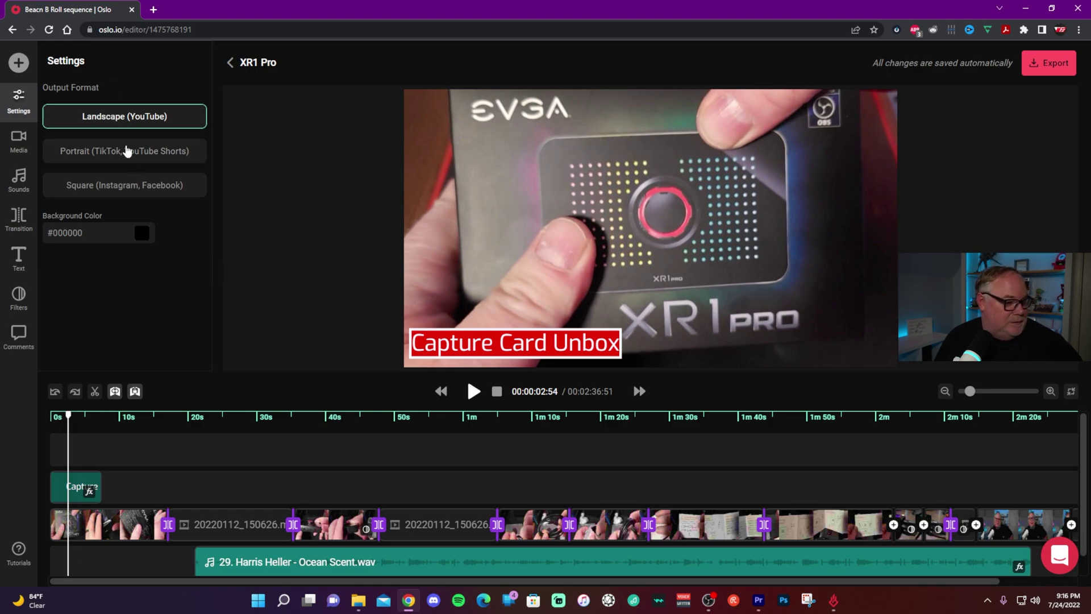
Give the title a Fade In & Out animation and slightly rounded box corners.
left_click(444, 344)
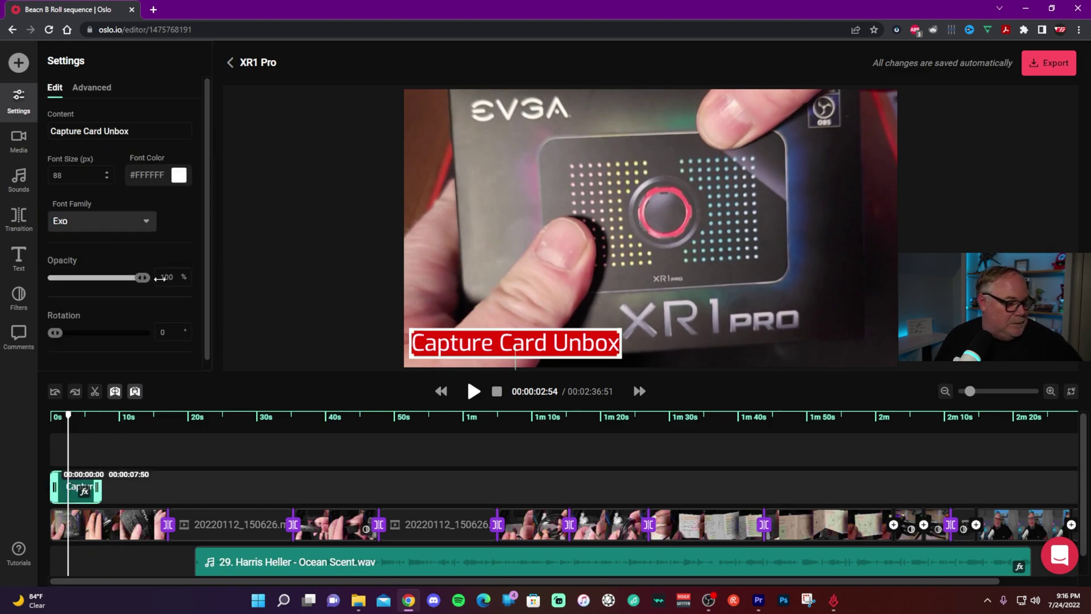
left_click(102, 87)
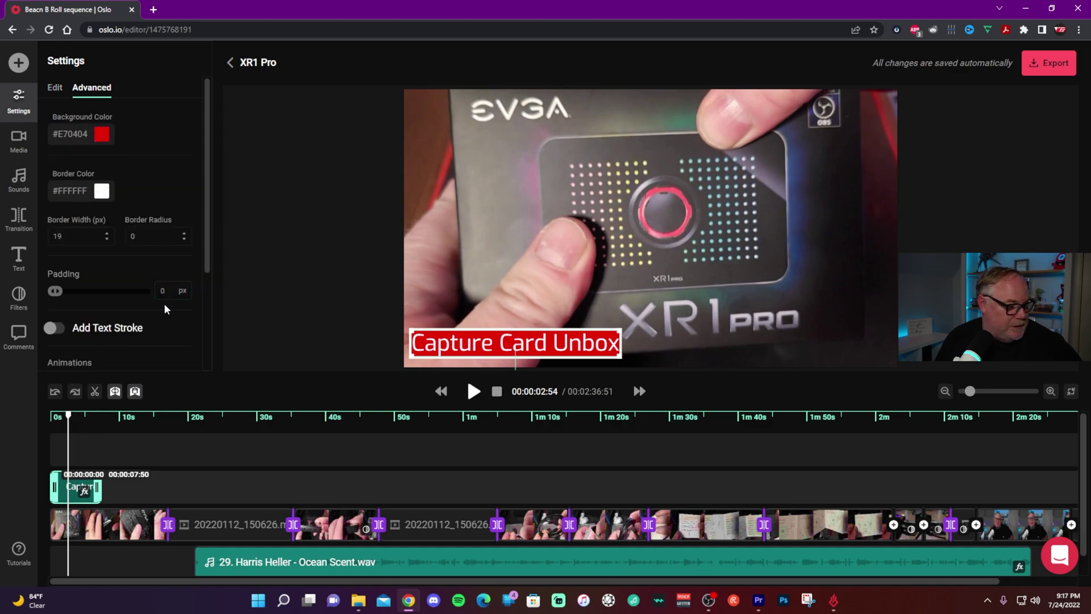
scroll(151, 270, "down", 3)
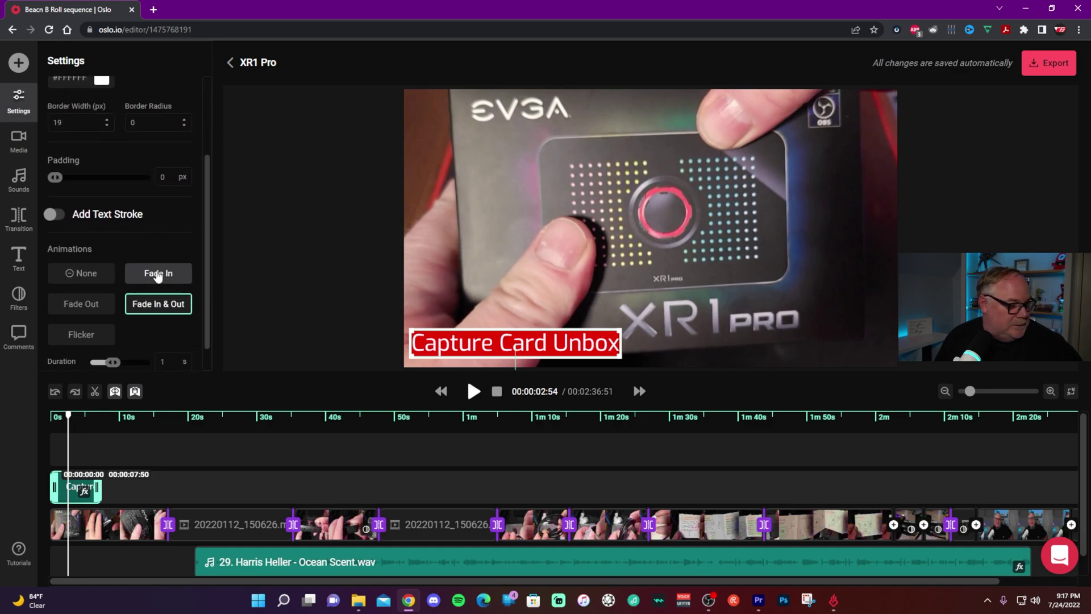
left_click(157, 277)
scroll(157, 277, "up", 3)
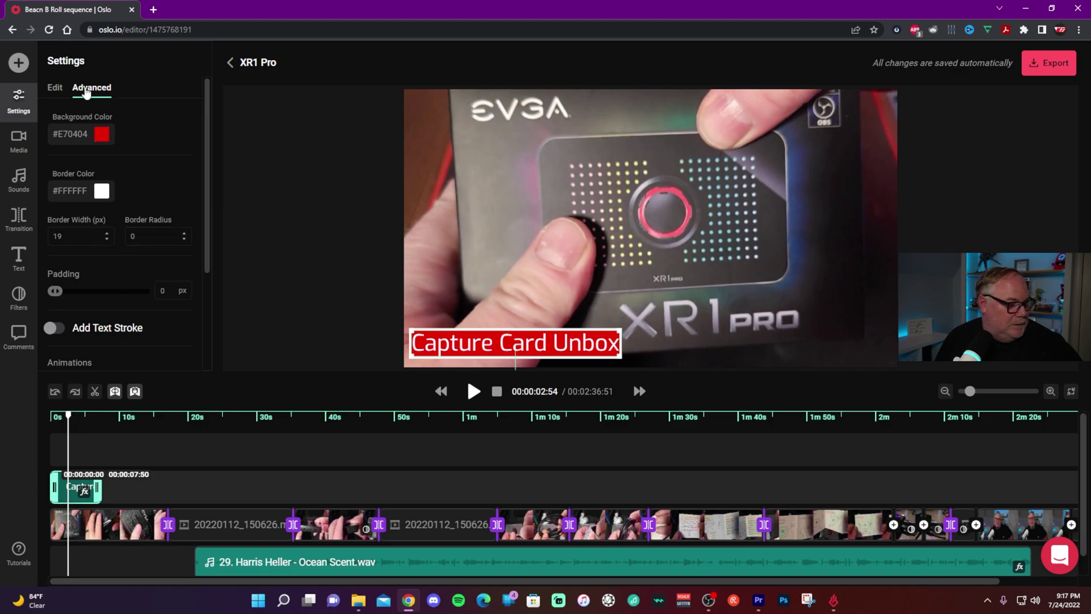
mouse_move(130, 239)
left_mouse_down()
mouse_move(162, 242)
mouse_move(146, 242)
left_mouse_up()
left_click(375, 251)
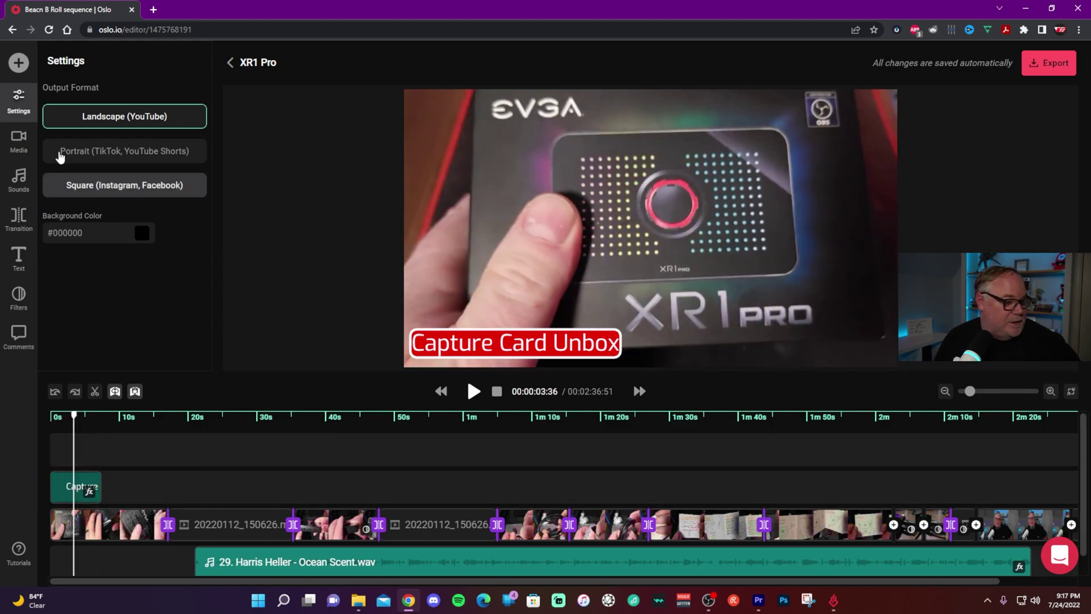
Preview the title's Fade In & Out, lengthen its duration to 3 s, and replay from 3 s.
left_click(83, 486)
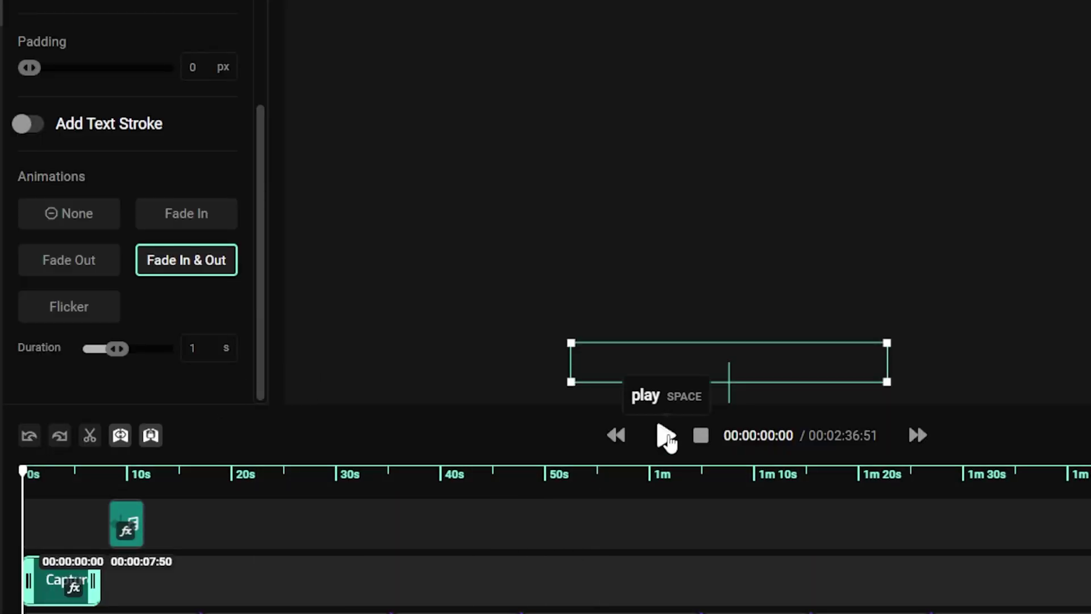
left_click(666, 438)
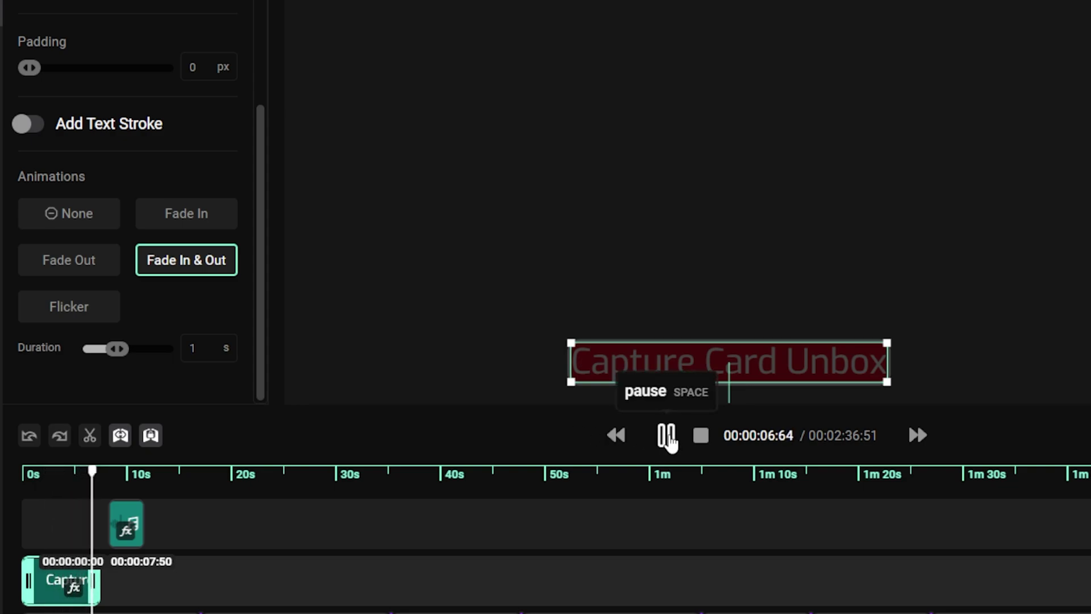
key("space")
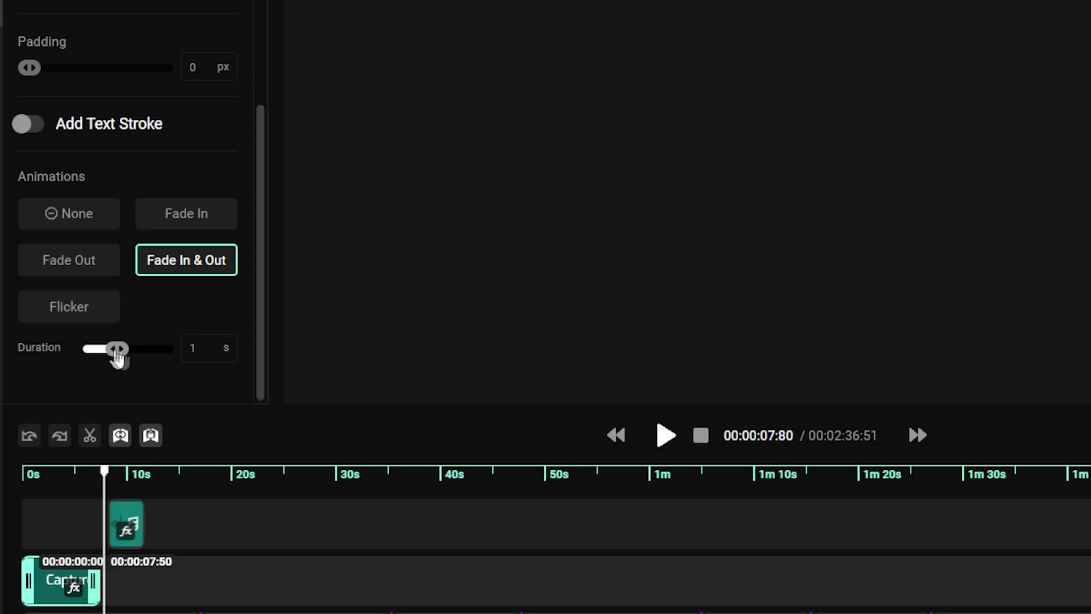
left_click_drag(117, 349, 166, 360)
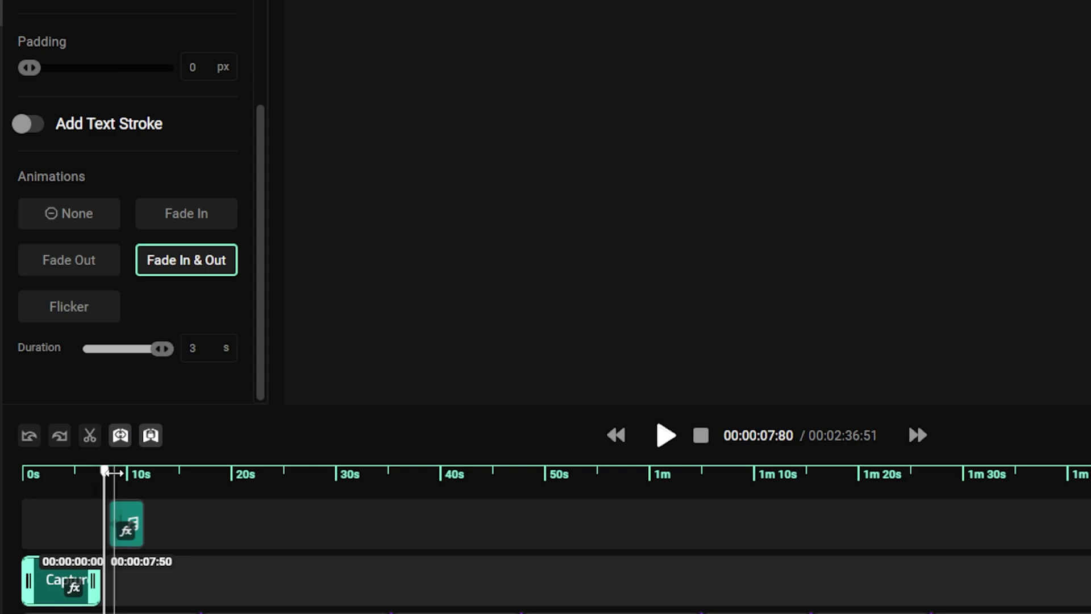
left_click_drag(105, 471, 20, 474)
left_click(664, 437)
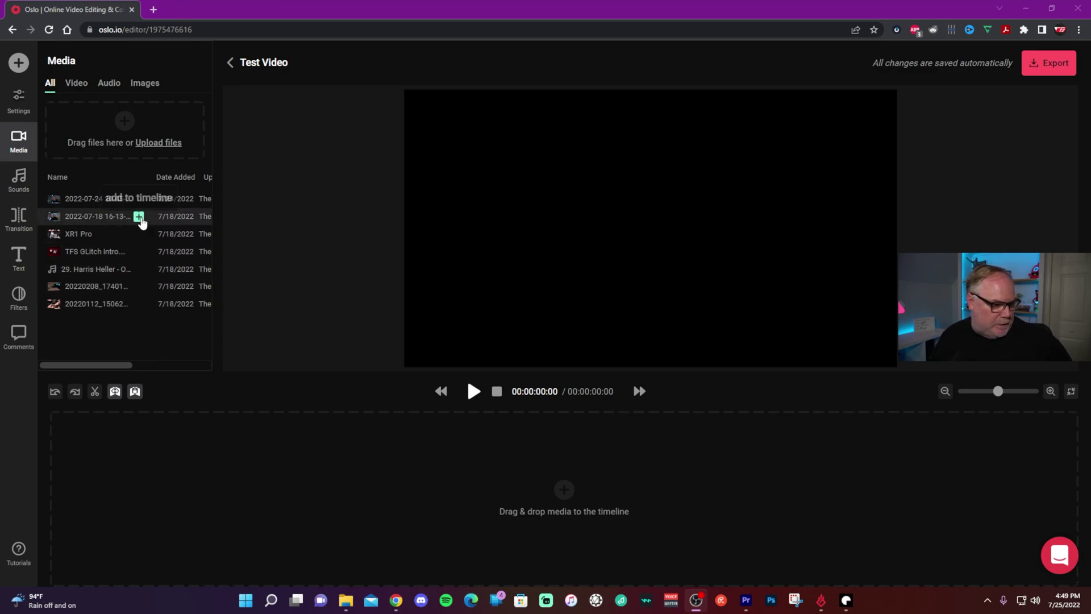
left_click(139, 217)
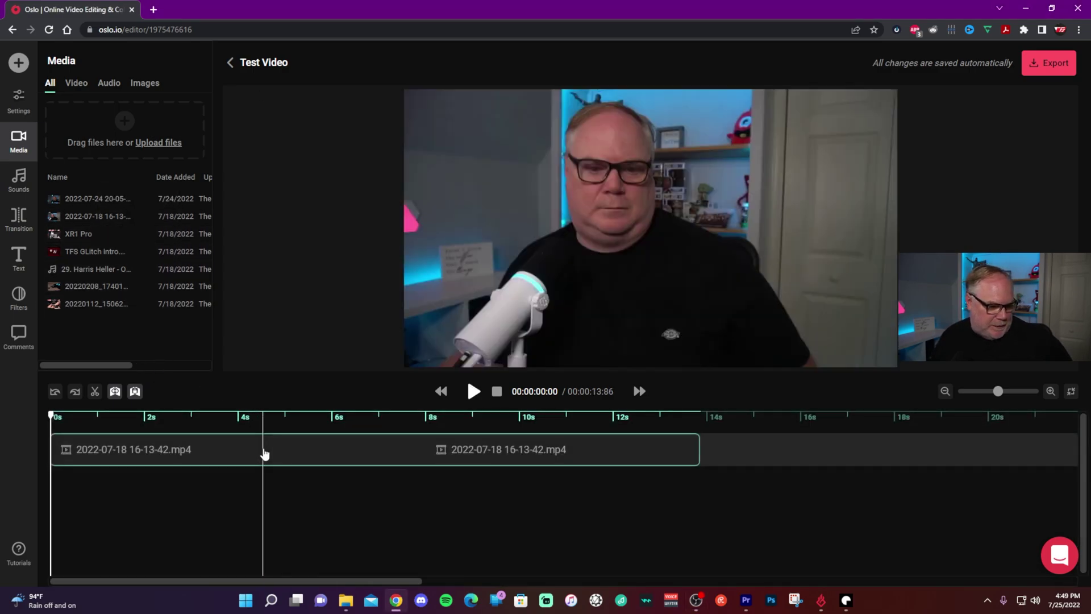
right_click(264, 453)
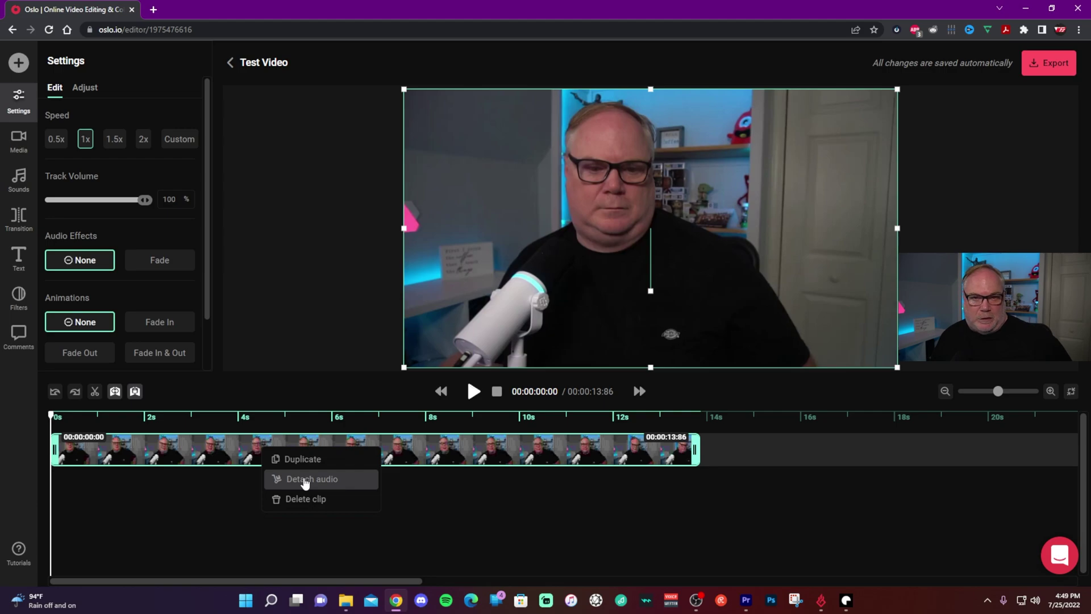
left_click(307, 480)
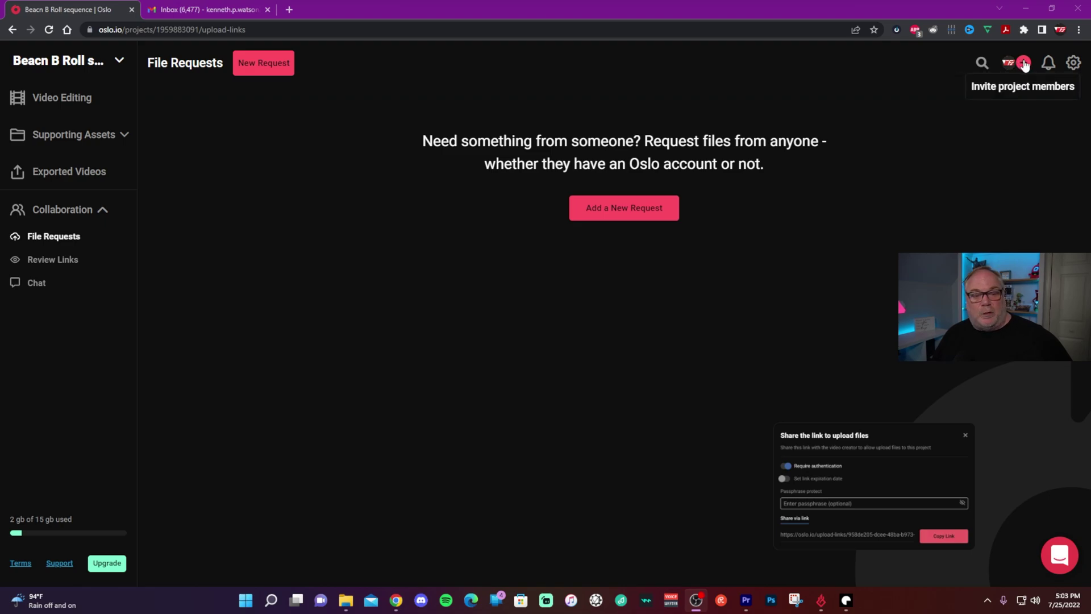
Open the Invite to Project dialog and check the pending invite's role, keeping it as Admin.
left_click(1024, 62)
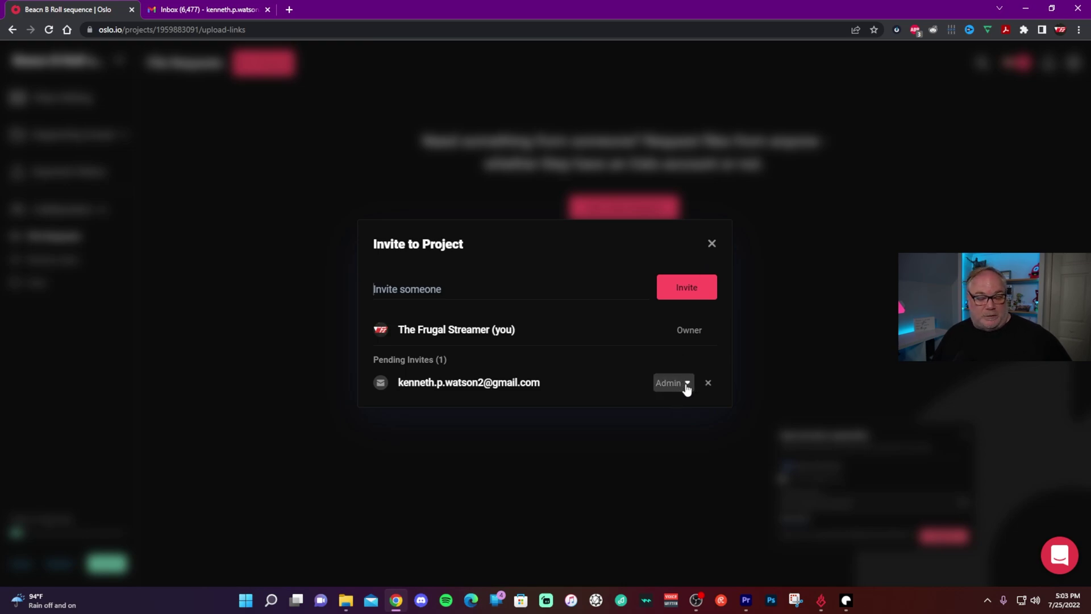
left_click(686, 385)
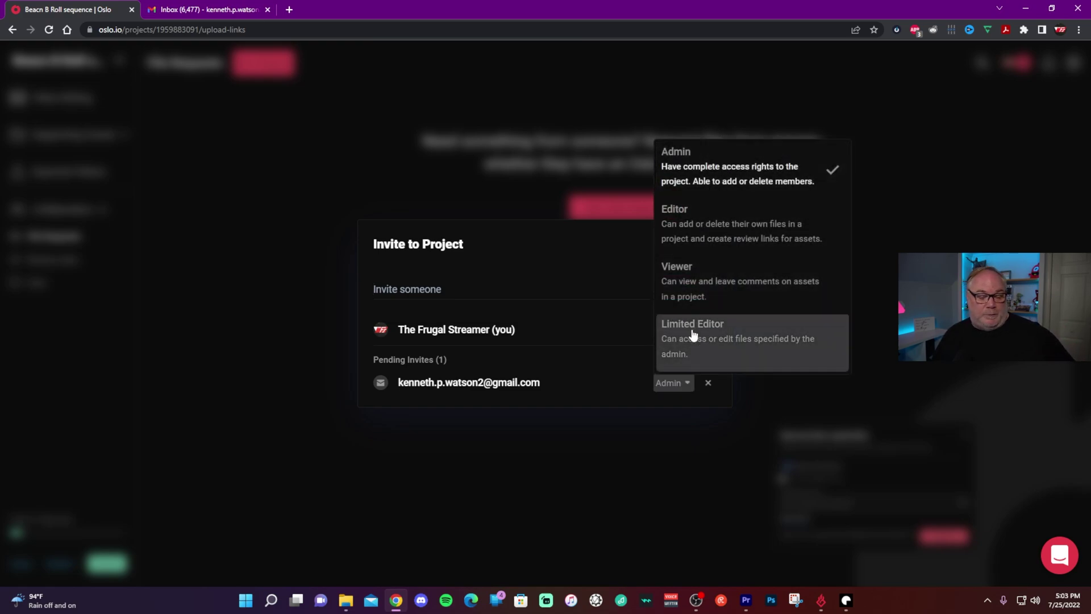
left_click(598, 267)
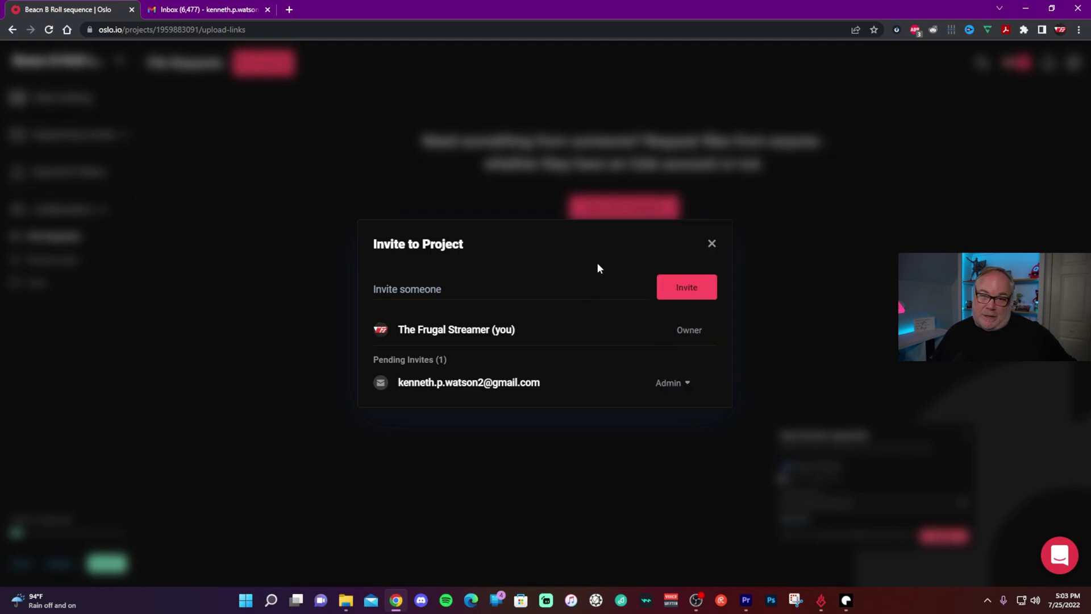
Close the invitation dialog and open the XR1 Pro video from Video Editing in the editor.
left_click(712, 246)
left_click(48, 100)
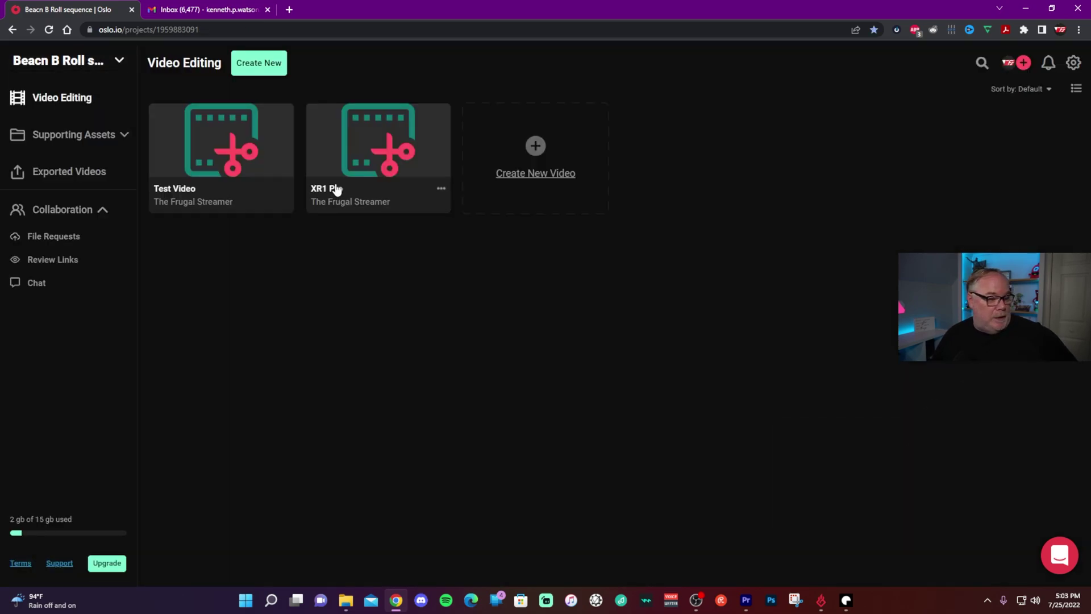
left_click(338, 189)
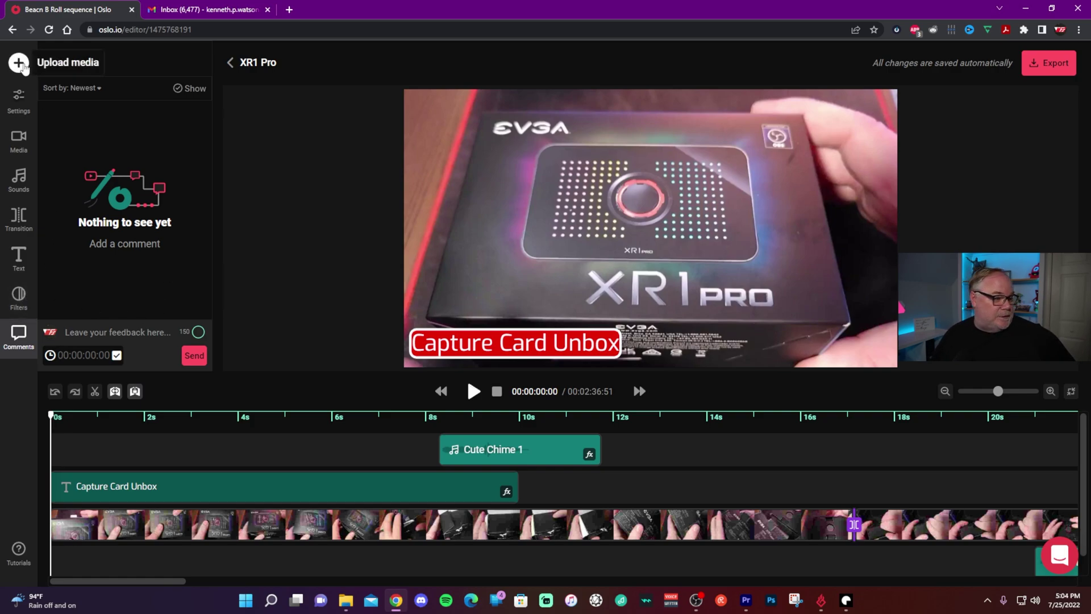
Return to the project page and view File Requests, Review Links, then the team Chat.
left_click(12, 30)
left_click(57, 237)
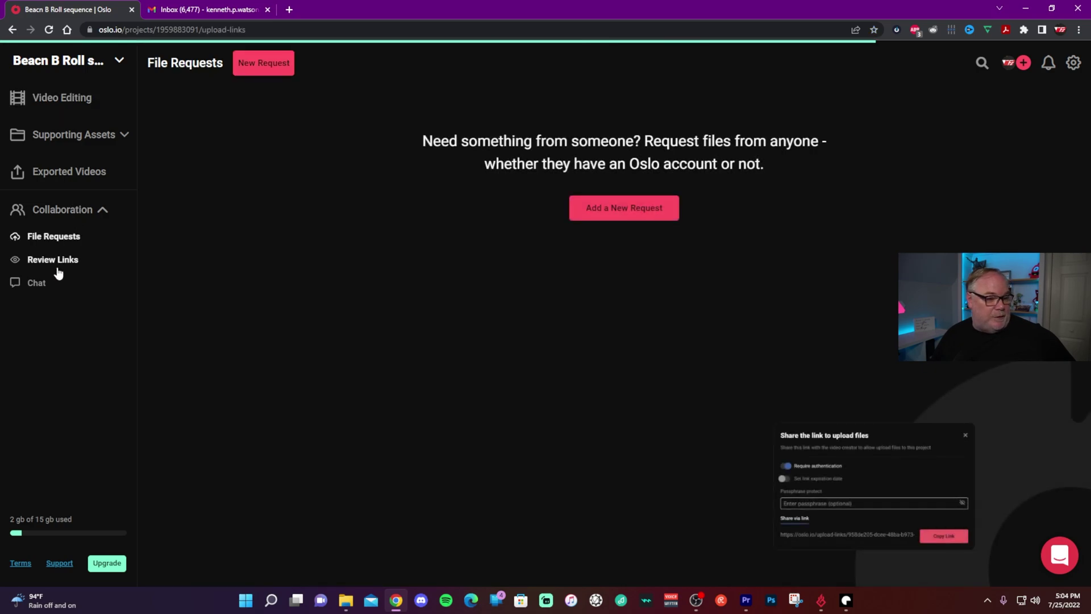
left_click(68, 261)
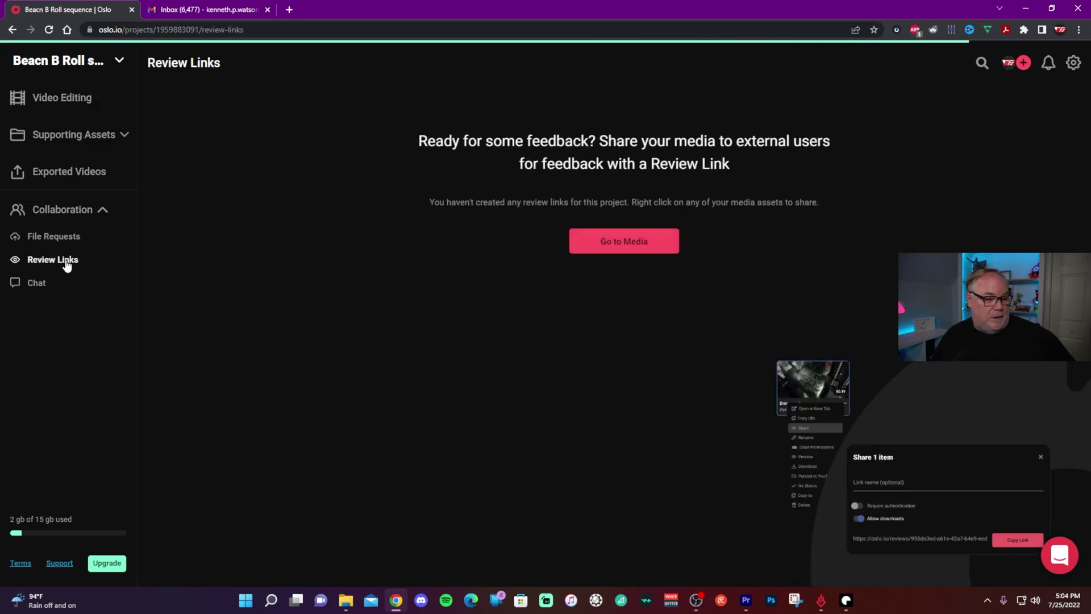
left_click(45, 289)
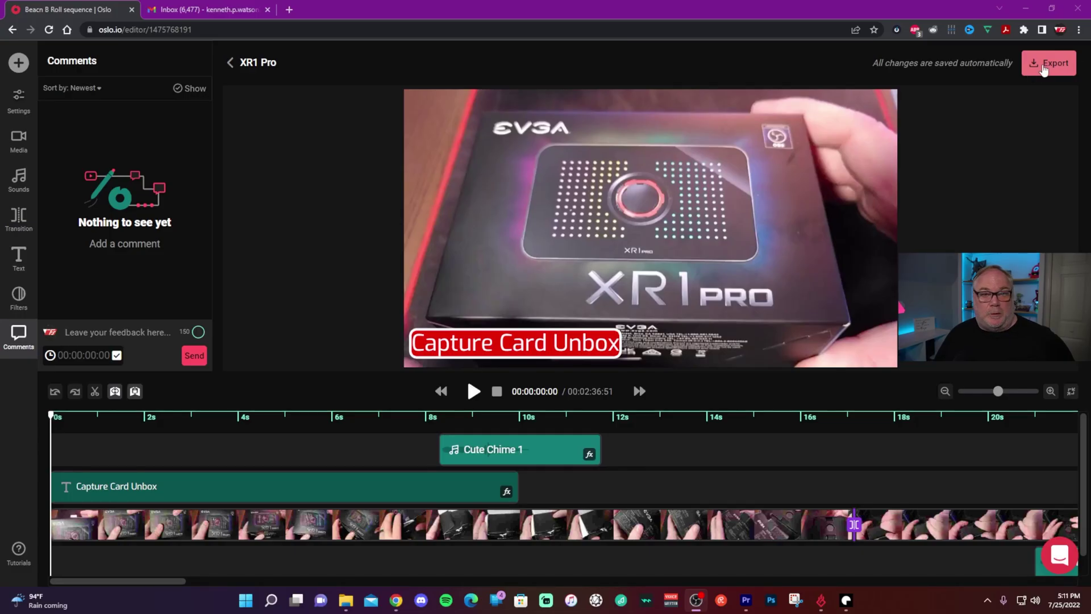
Export the video with its title changed from 'XR1 Pro' to 'XR1 Pro Unboxing'.
left_click(1044, 64)
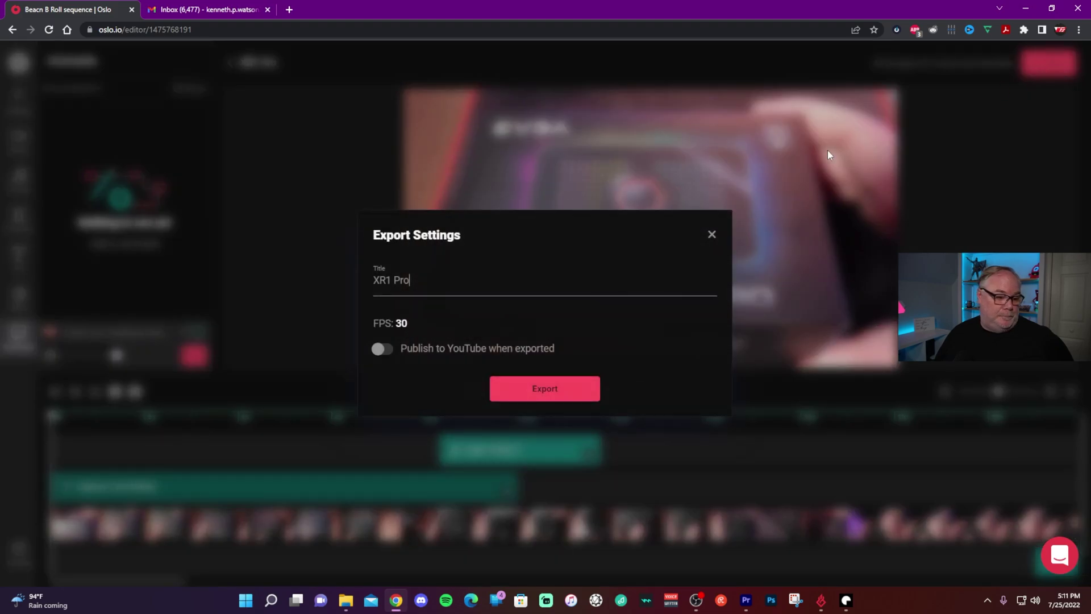
triple_click(391, 280)
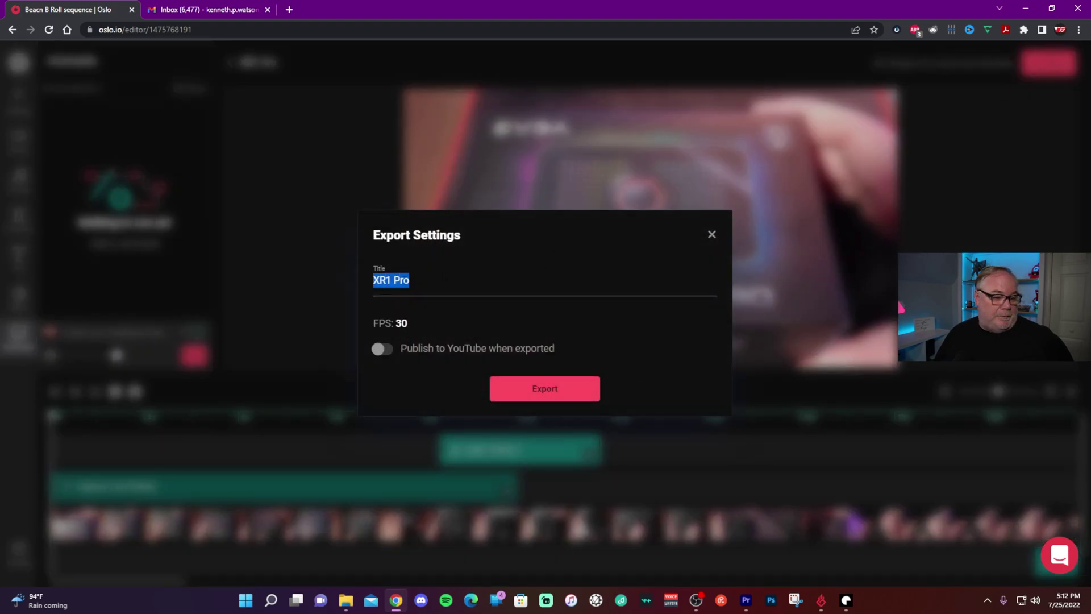
key("End")
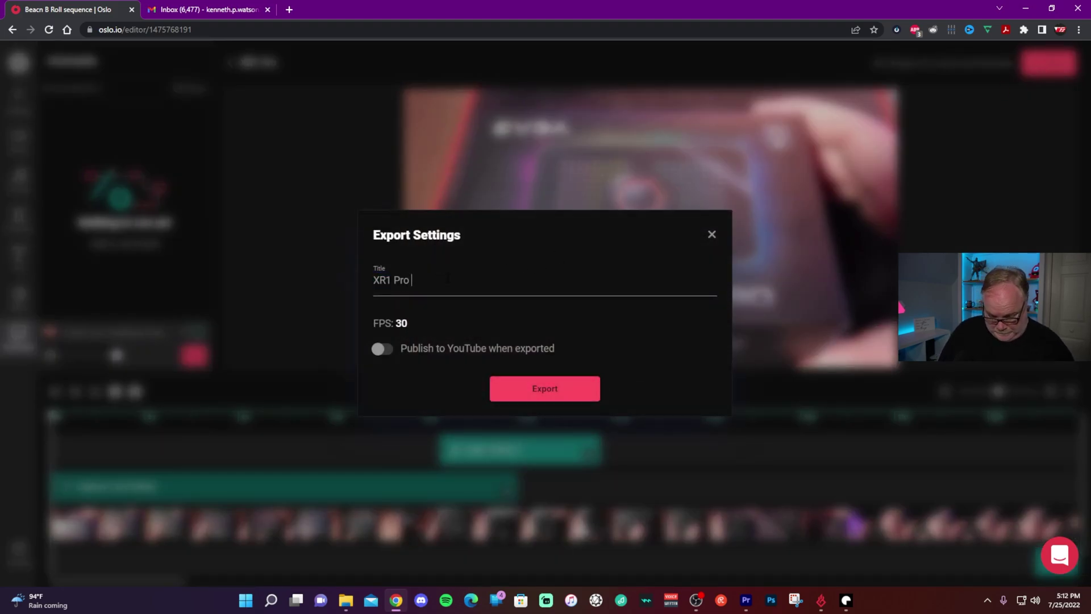
type("Unbo")
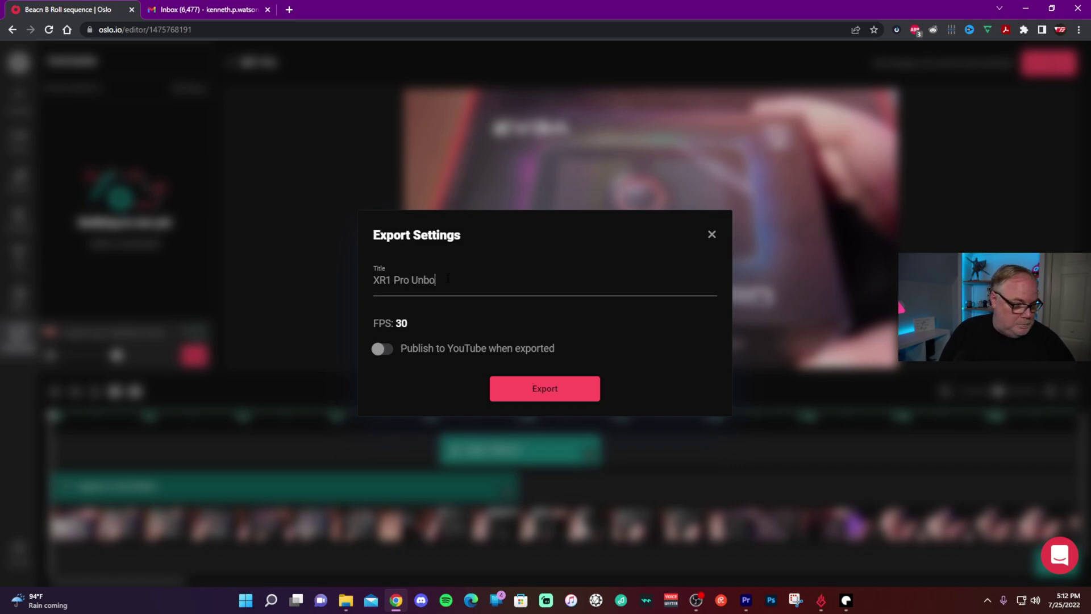
type("xing")
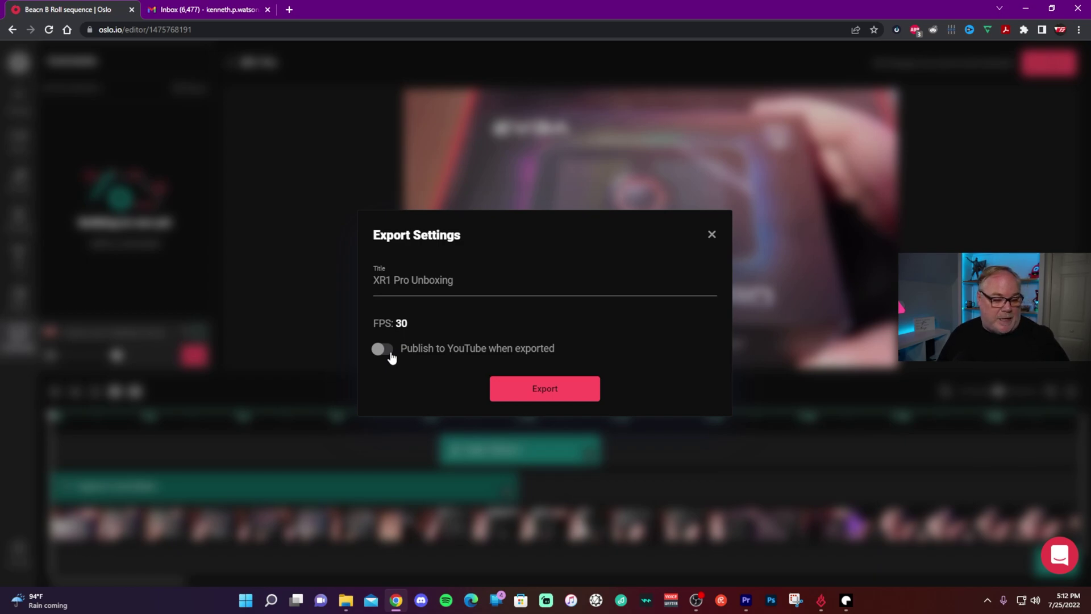
left_click(531, 397)
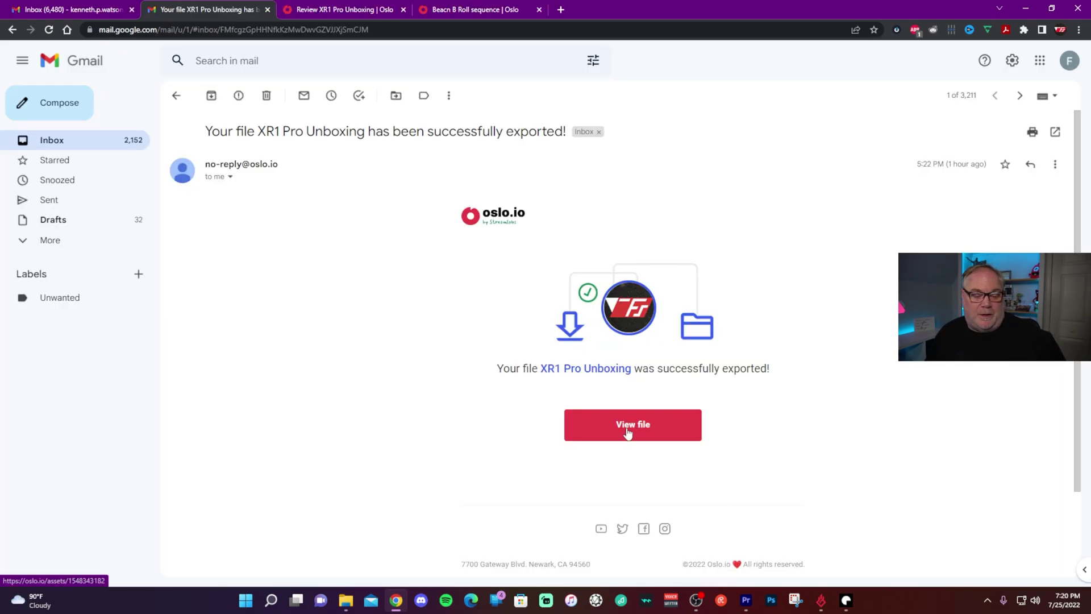
Return to the Oslo review page for the exported XR1 Pro Unboxing video (v4, 2:36).
left_click(352, 10)
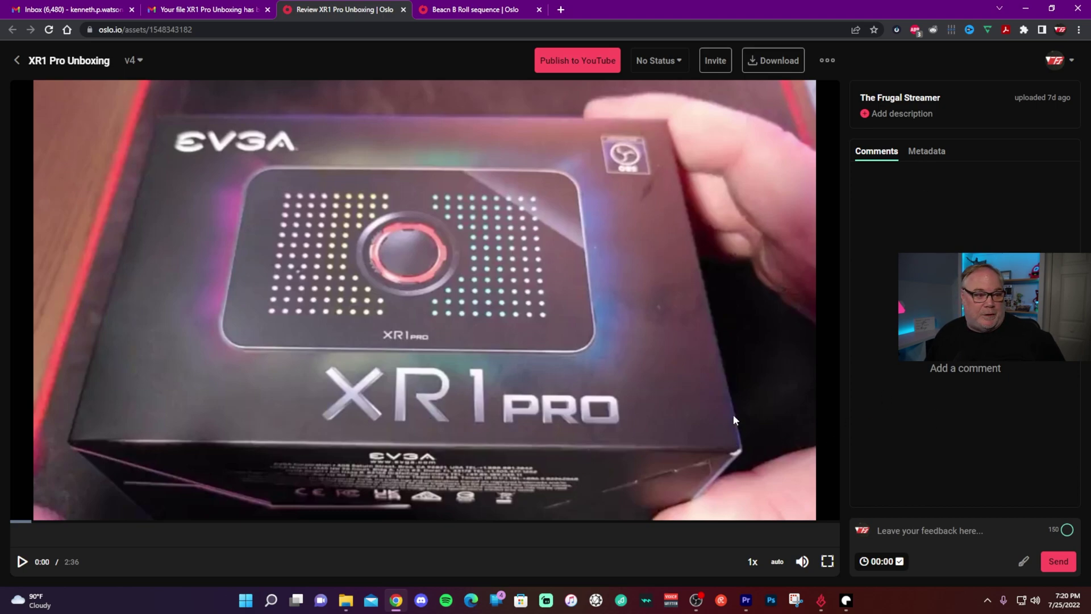
left_click(481, 16)
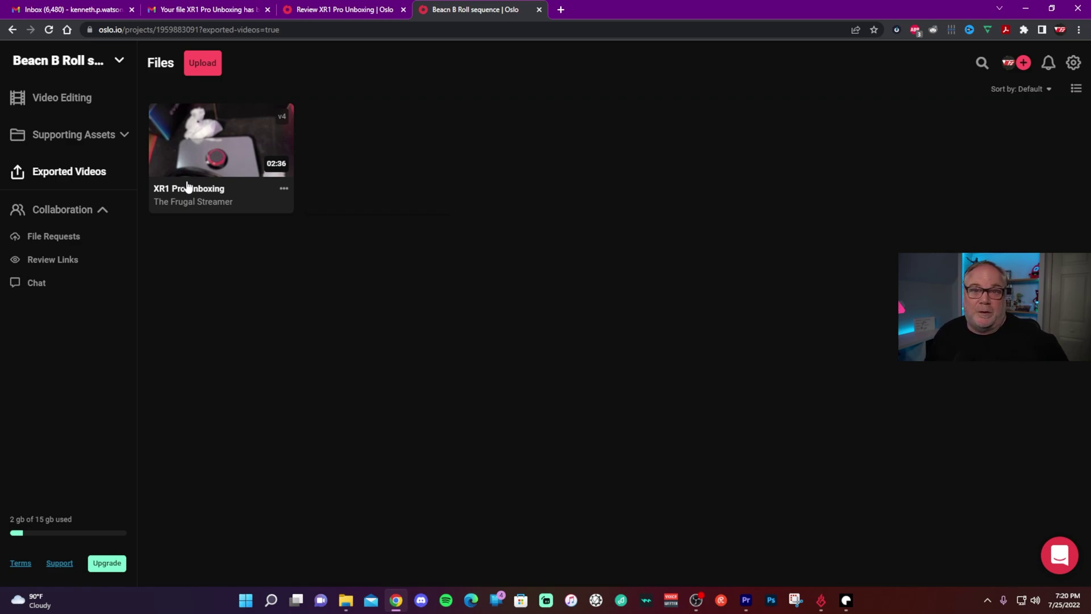
left_click(353, 10)
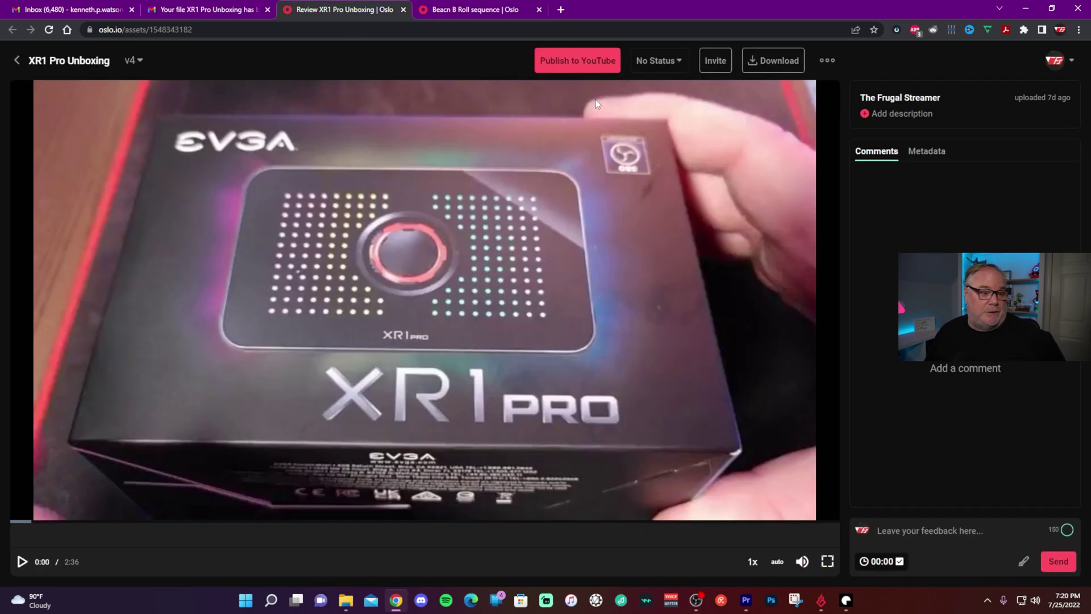